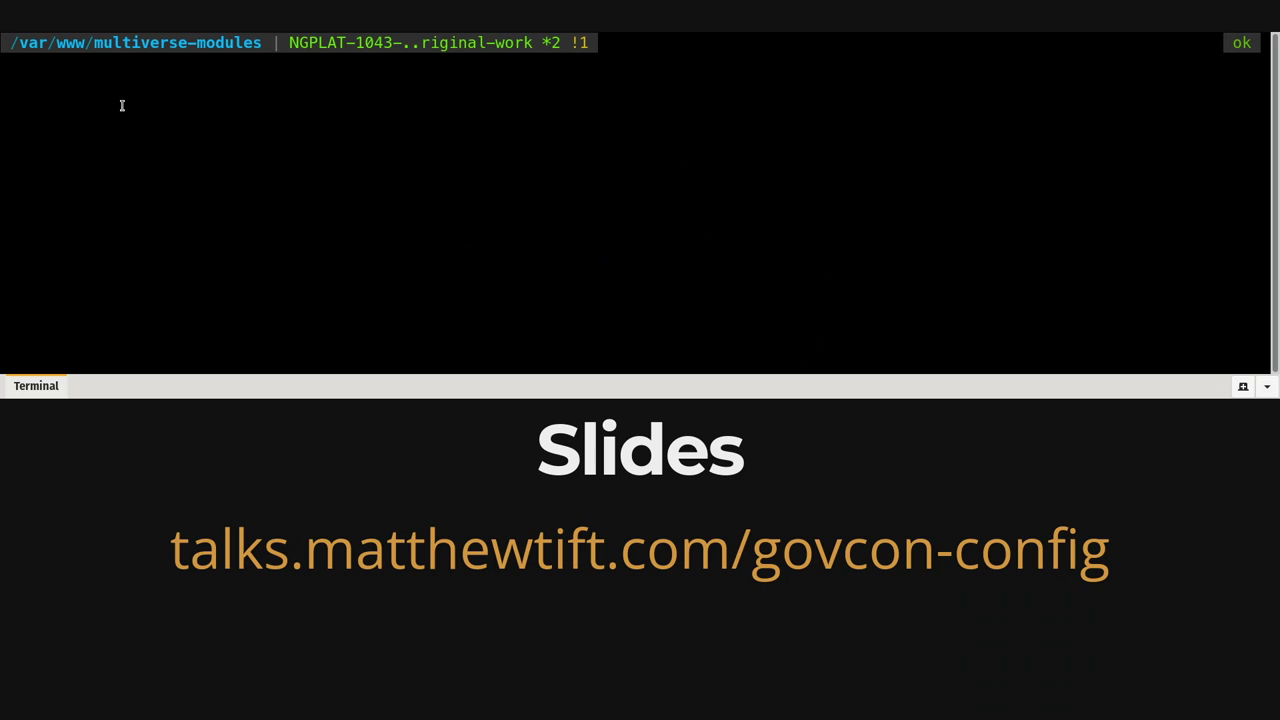
- Switch to Firefox, leave the full-screen slides and open drupal.local in a new tab
type("s")
key("BackSpace")
key("alt+Tab")
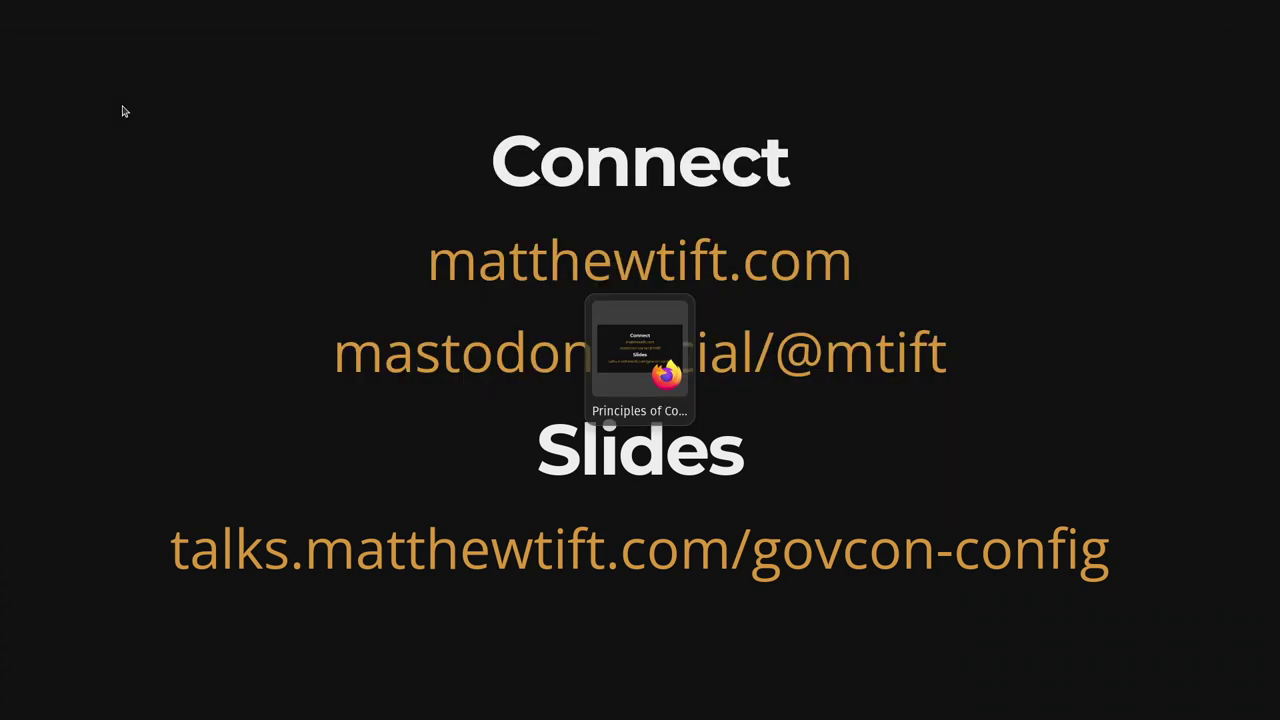
key("Escape")
key("ctrl+t")
type("d")
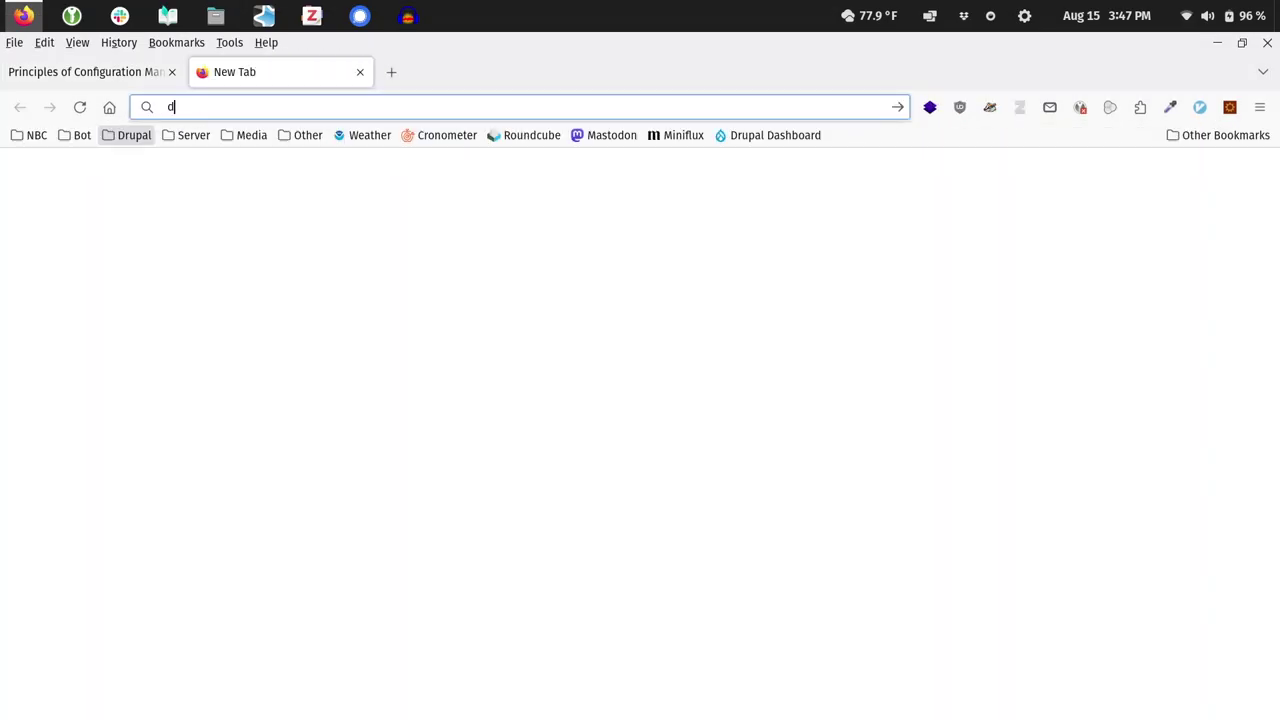
type("r")
key("BackSpace")
key("BackSpace")
type("dr")
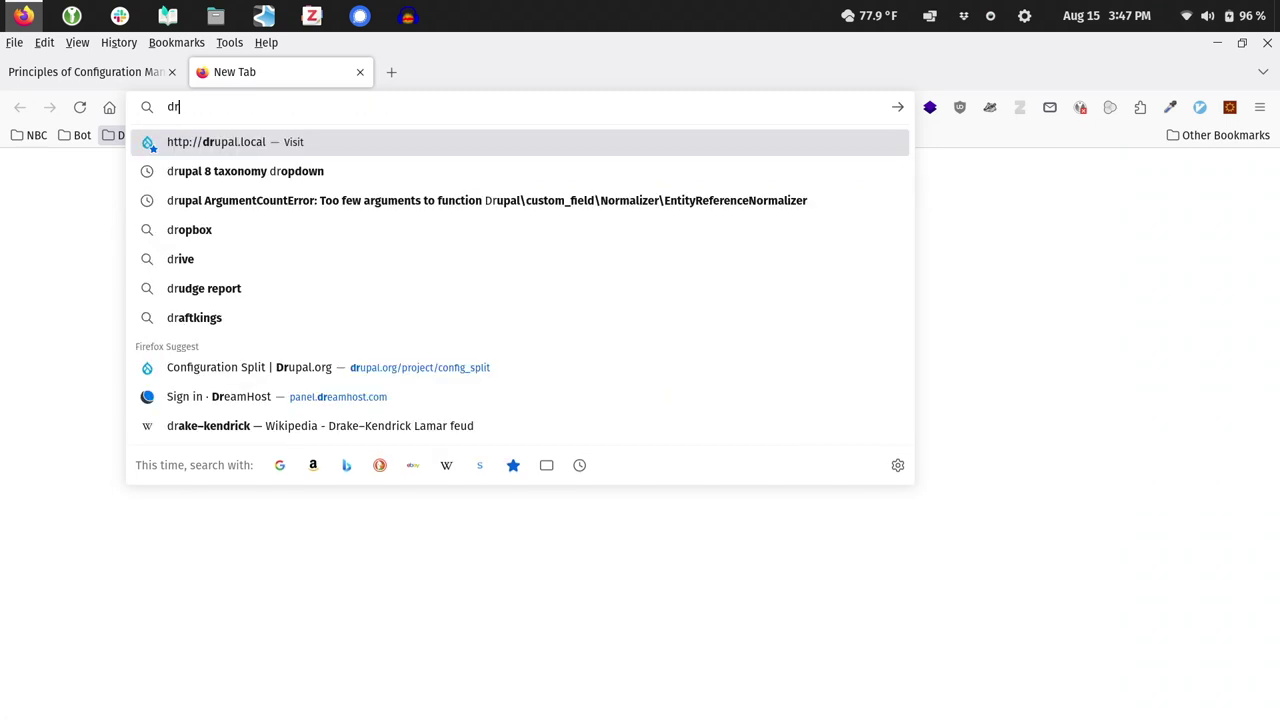
type("upa")
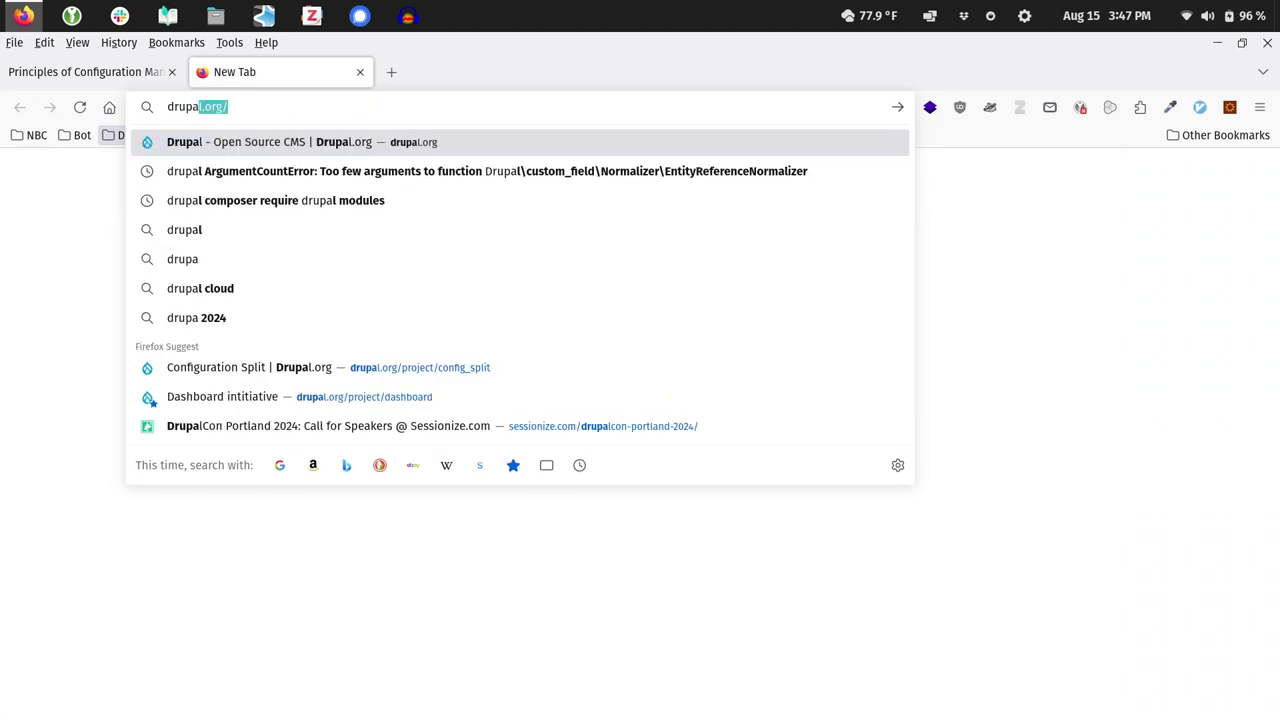
type("l.lo")
key("Return")
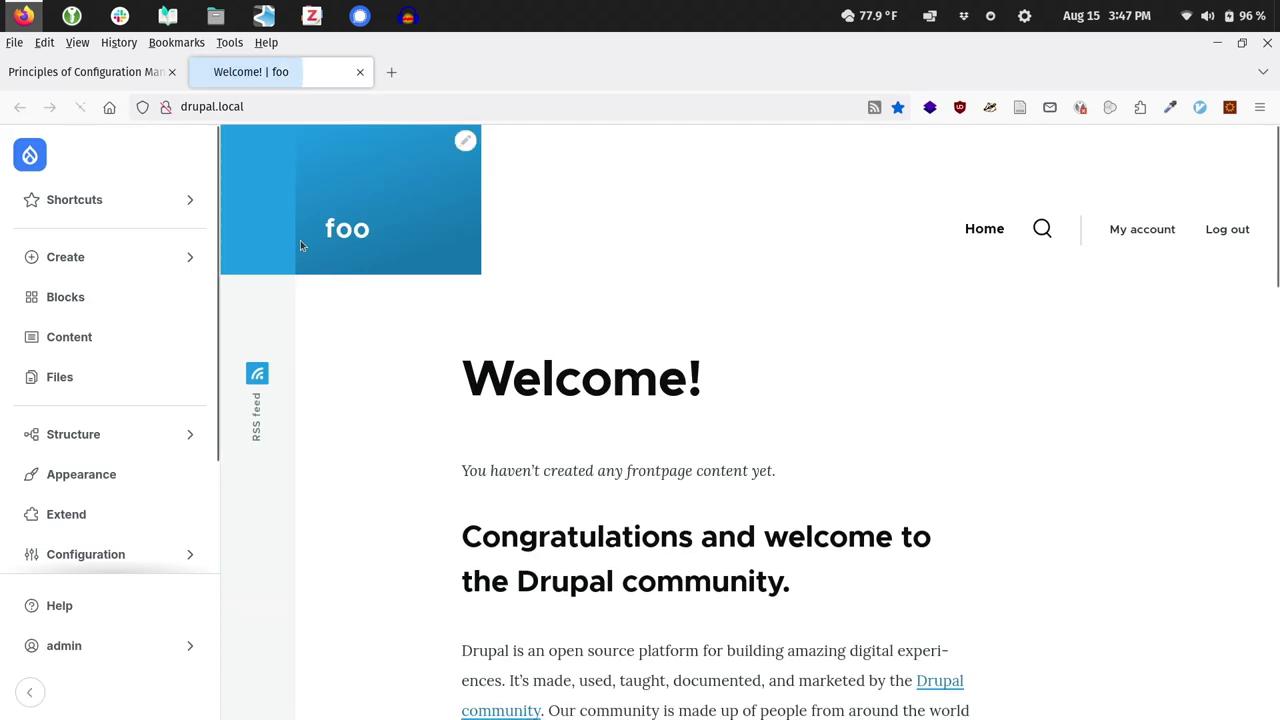
- Open the Configuration synchronization page from the site's Development configuration
mouse_move(83, 558)
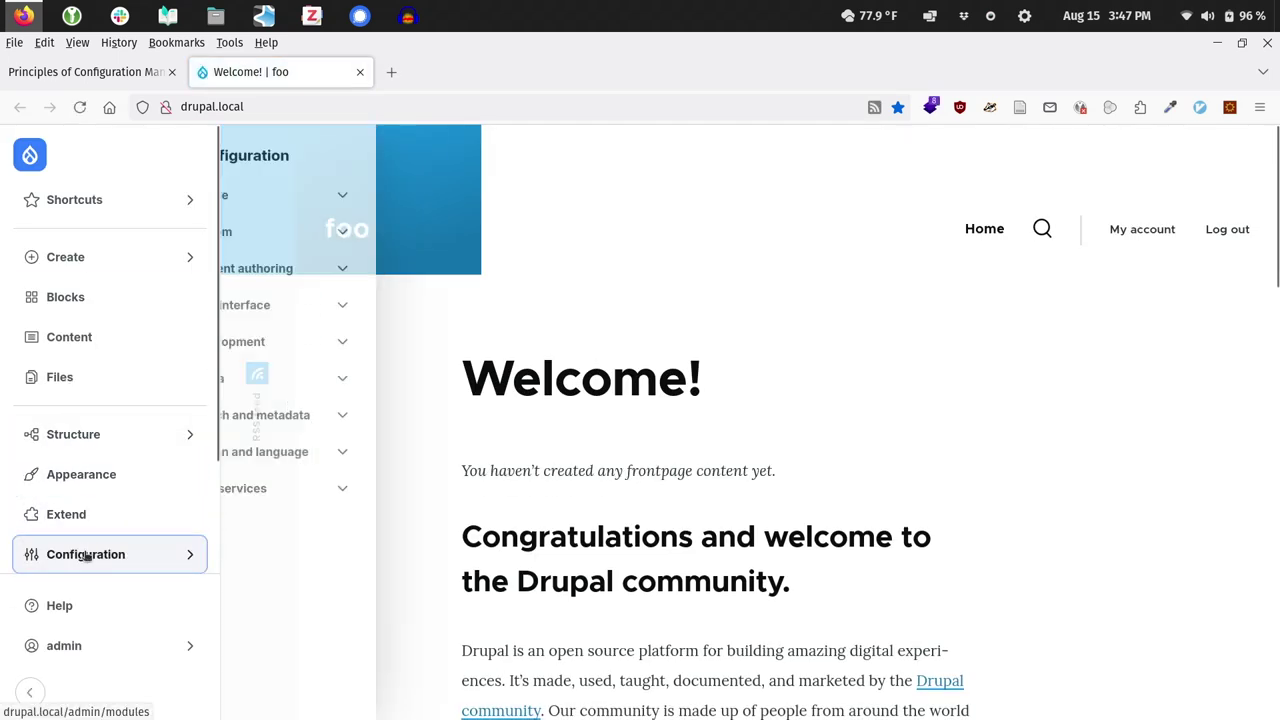
left_click(84, 556)
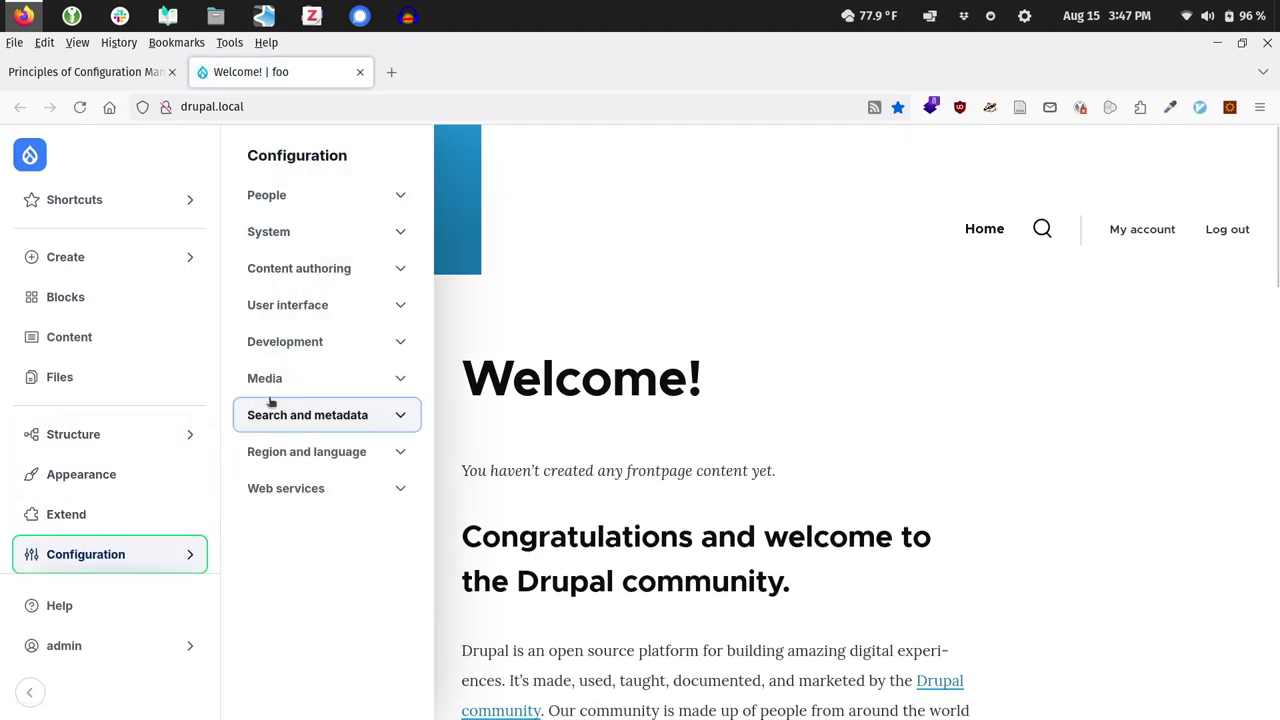
left_click(311, 342)
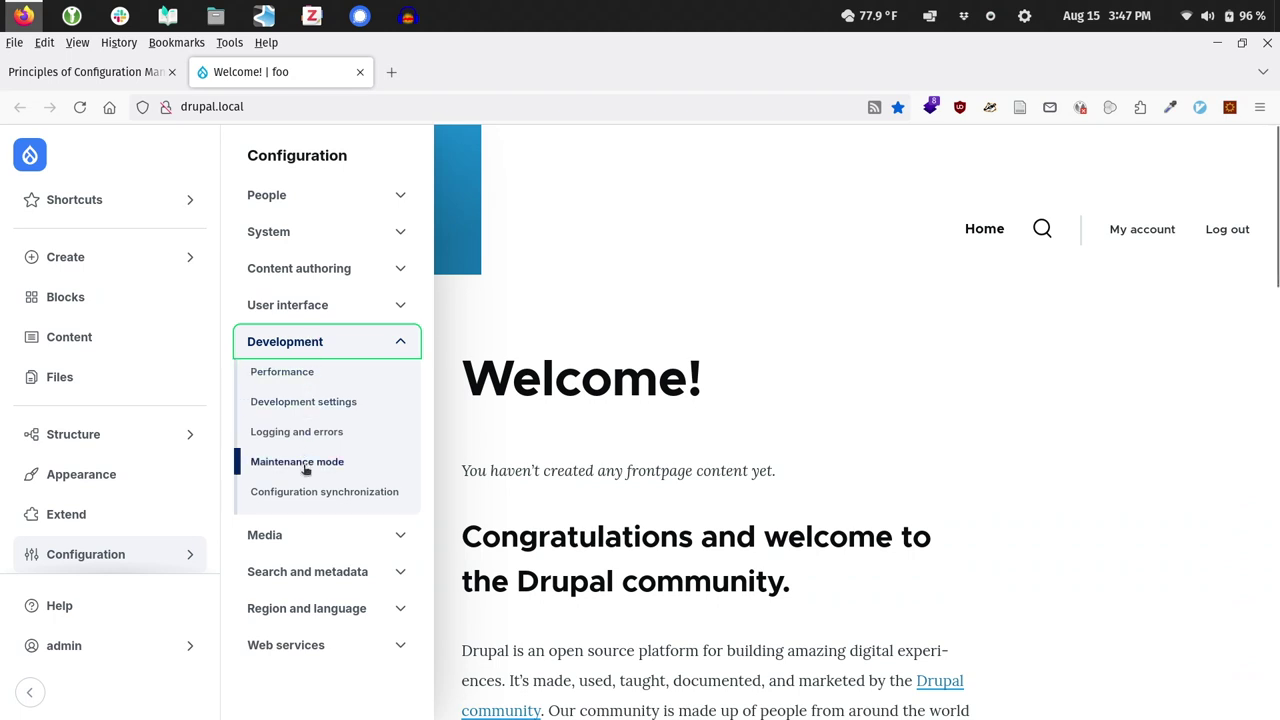
left_click(305, 502)
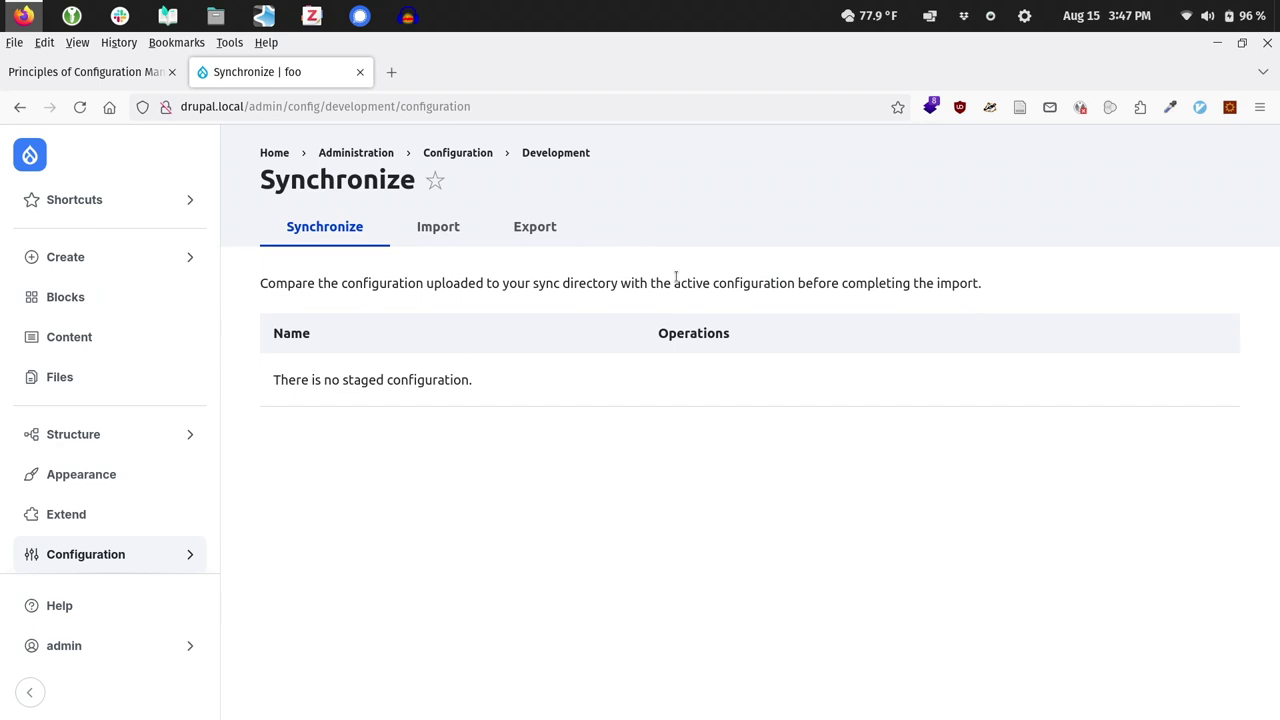
- Switch to the terminal, go to /var/www/drupal using cd and the dr shortcut command, and clear the output
key("F12")
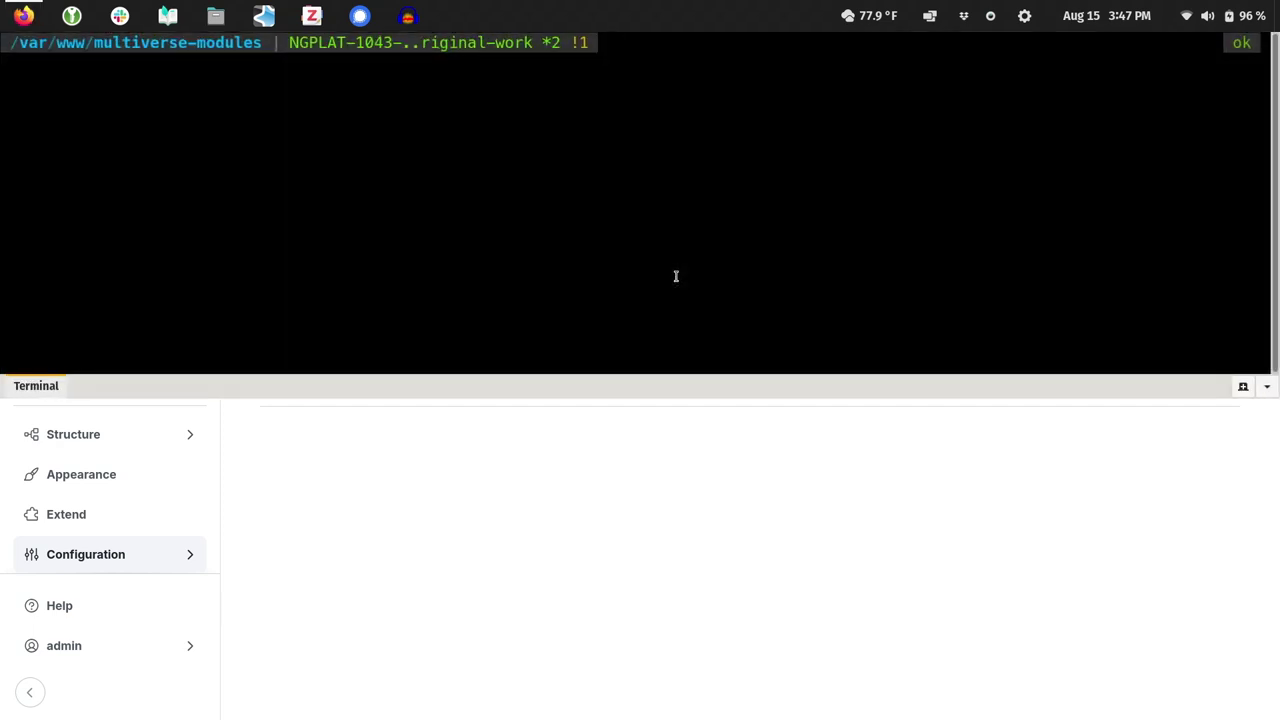
key("F12")
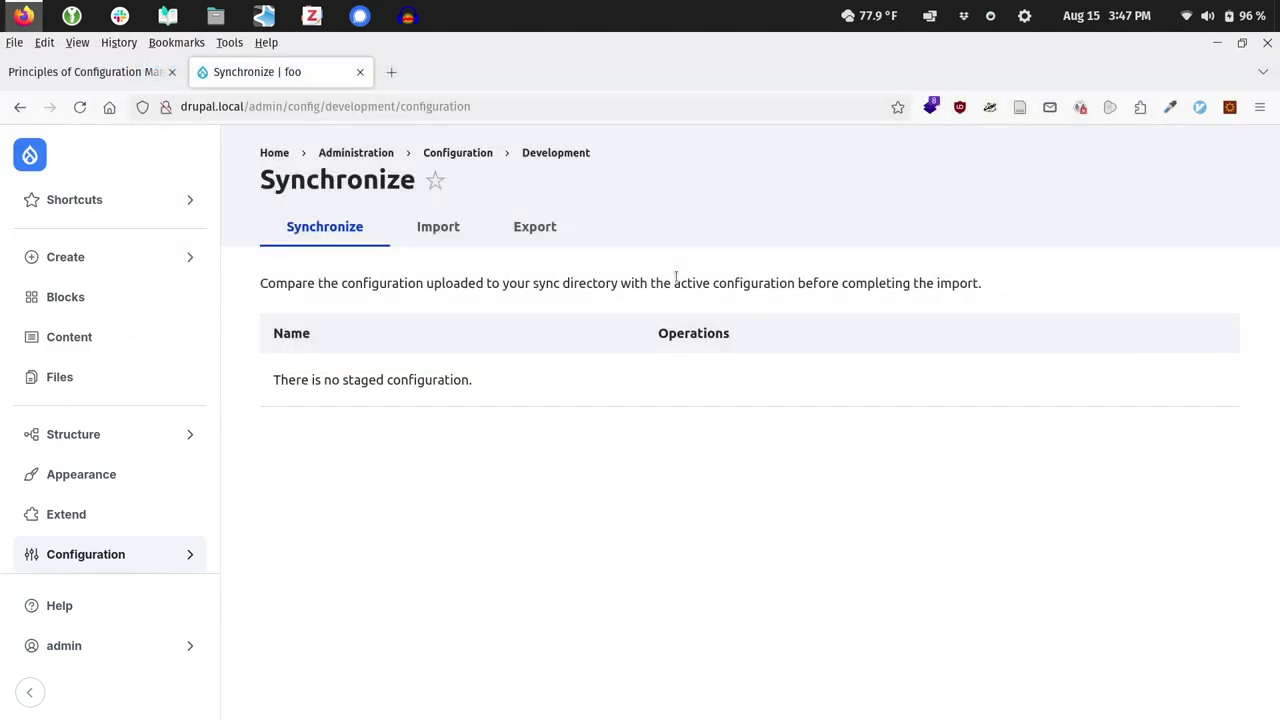
key("F12")
type("clear")
key("Return")
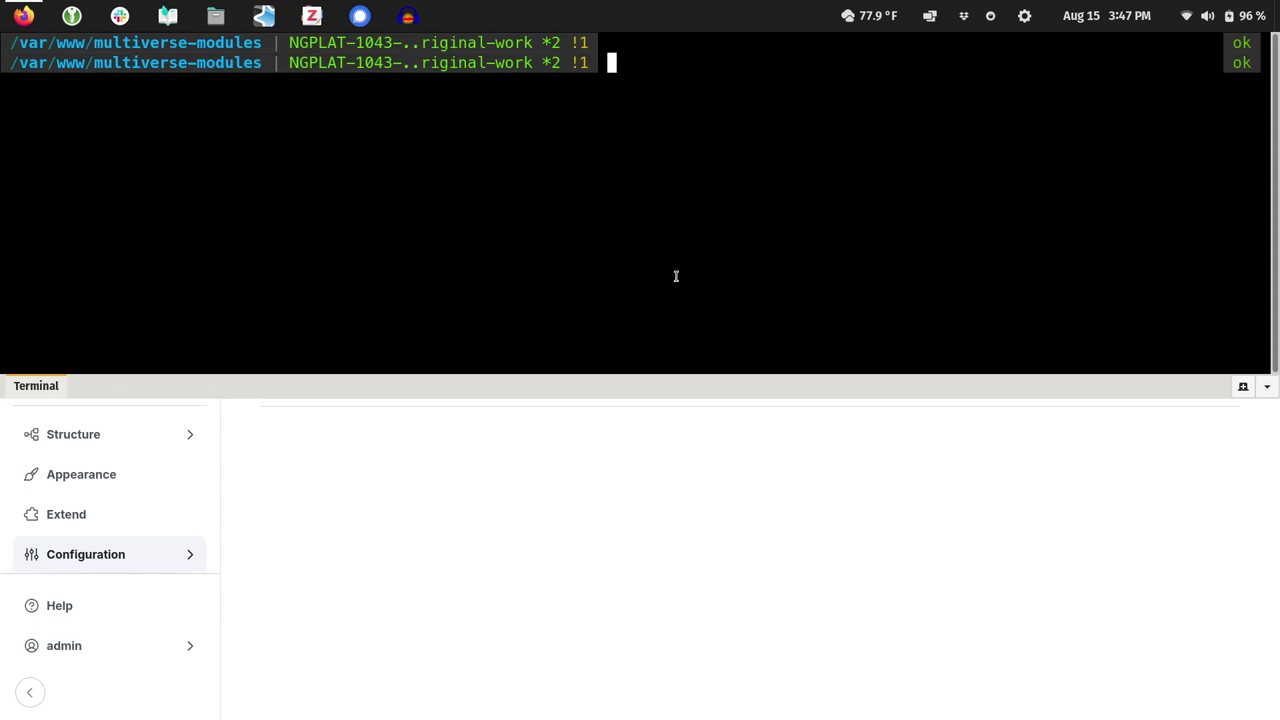
type("cd")
key("Return")
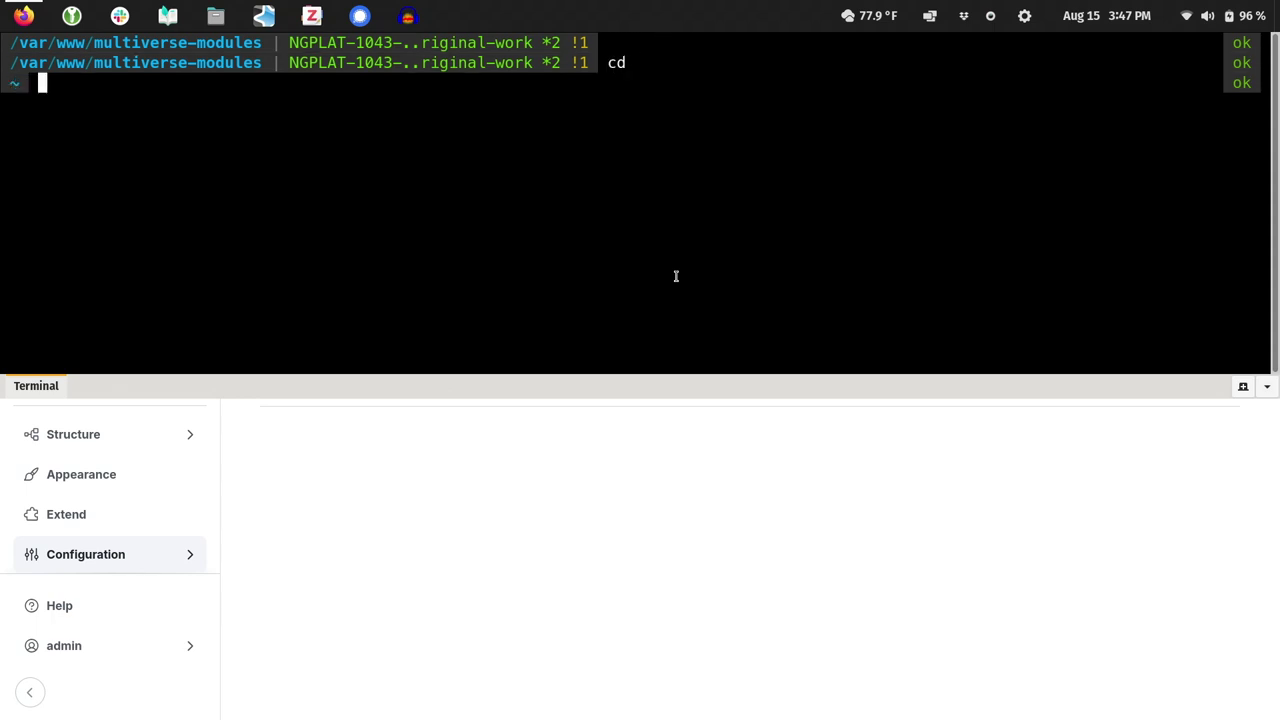
type("dr")
key("Return")
type("clear")
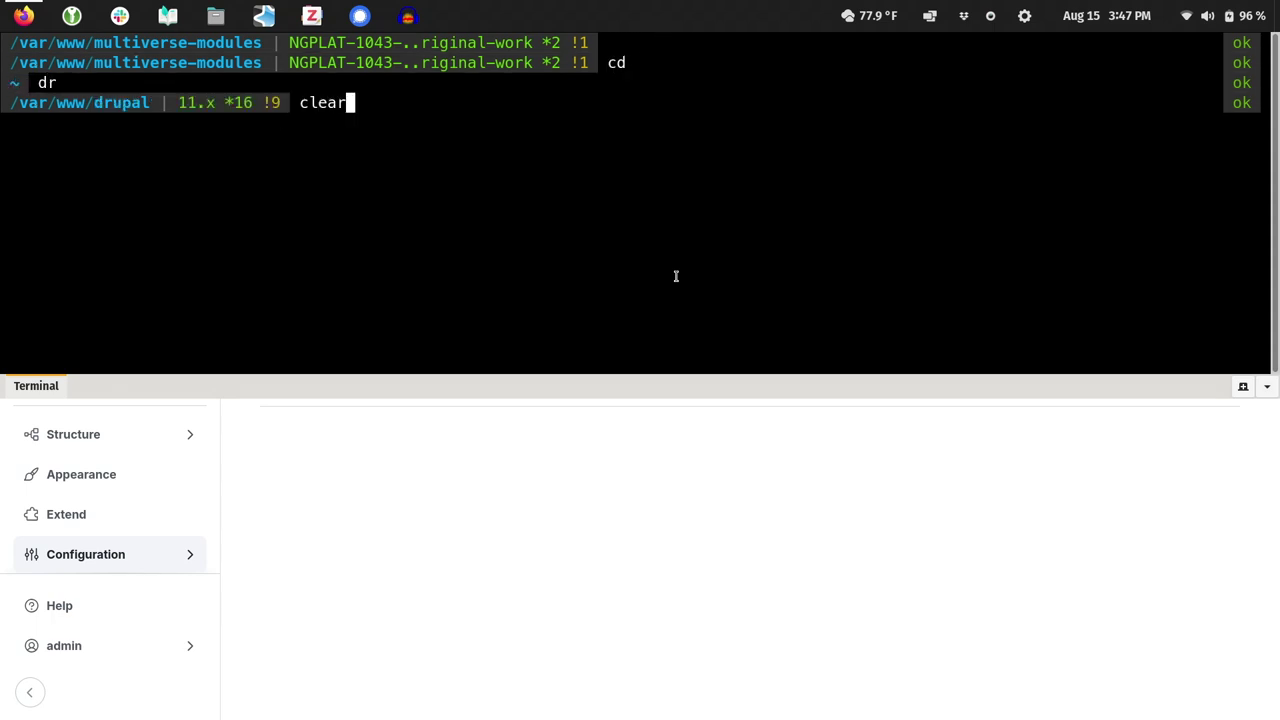
key("Return")
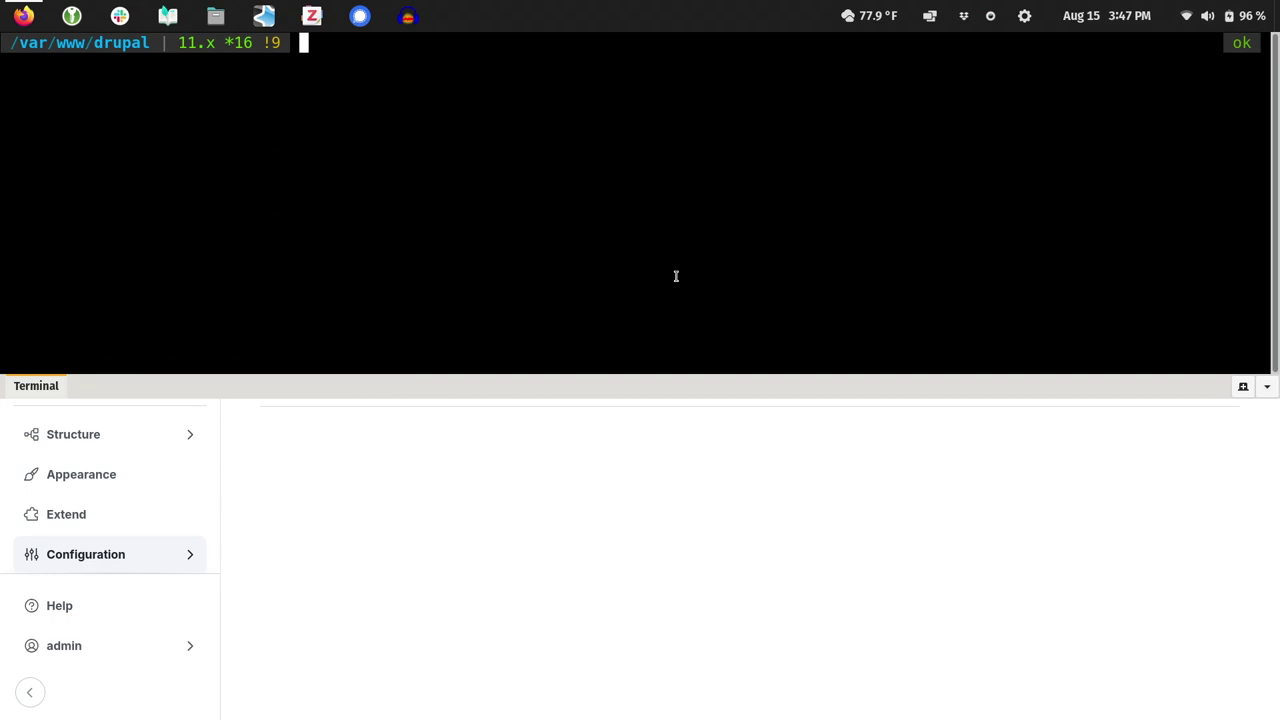
- List the contents of the Drupal root with ll and change into sites/default
type("ll")
key("Return")
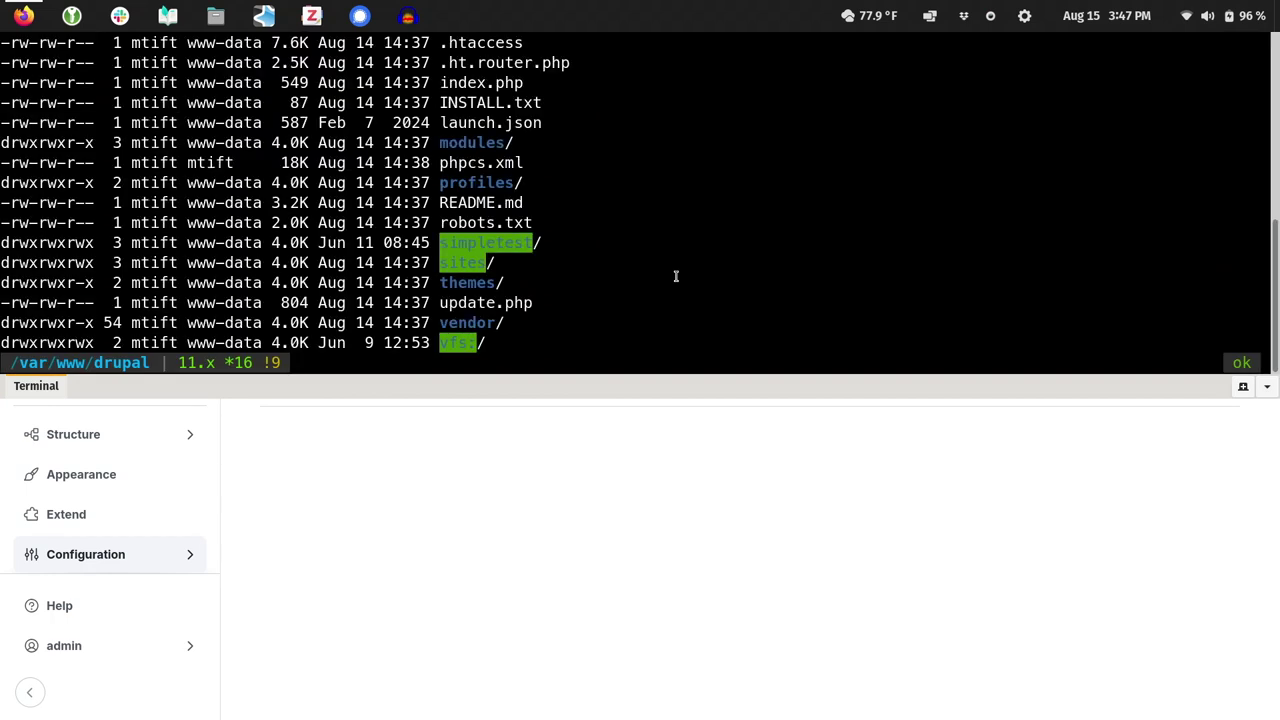
type("cd s")
key("BackSpace")
type("so")
key("BackSpace")
key("BackSpace")
type("soo")
key("BackSpace")
key("BackSpace")
key("BackSpace")
type("sit")
key("Tab")
type("de")
key("Tab")
key("Return")
- List the files in sites/default and open settings.local.php with vi
type("l")
key("BackSpace")
type("ll")
key("Return")
type("v")
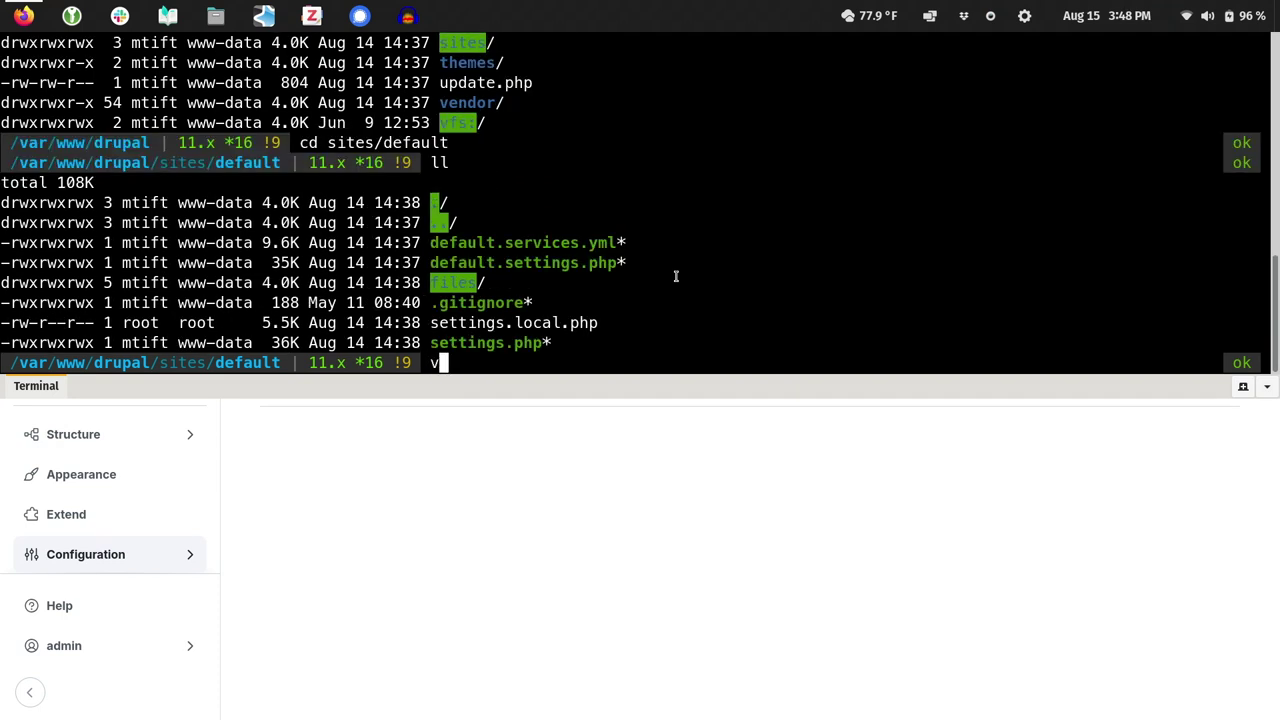
type("i sett")
key("Tab")
type("l")
key("Tab")
key("Return")
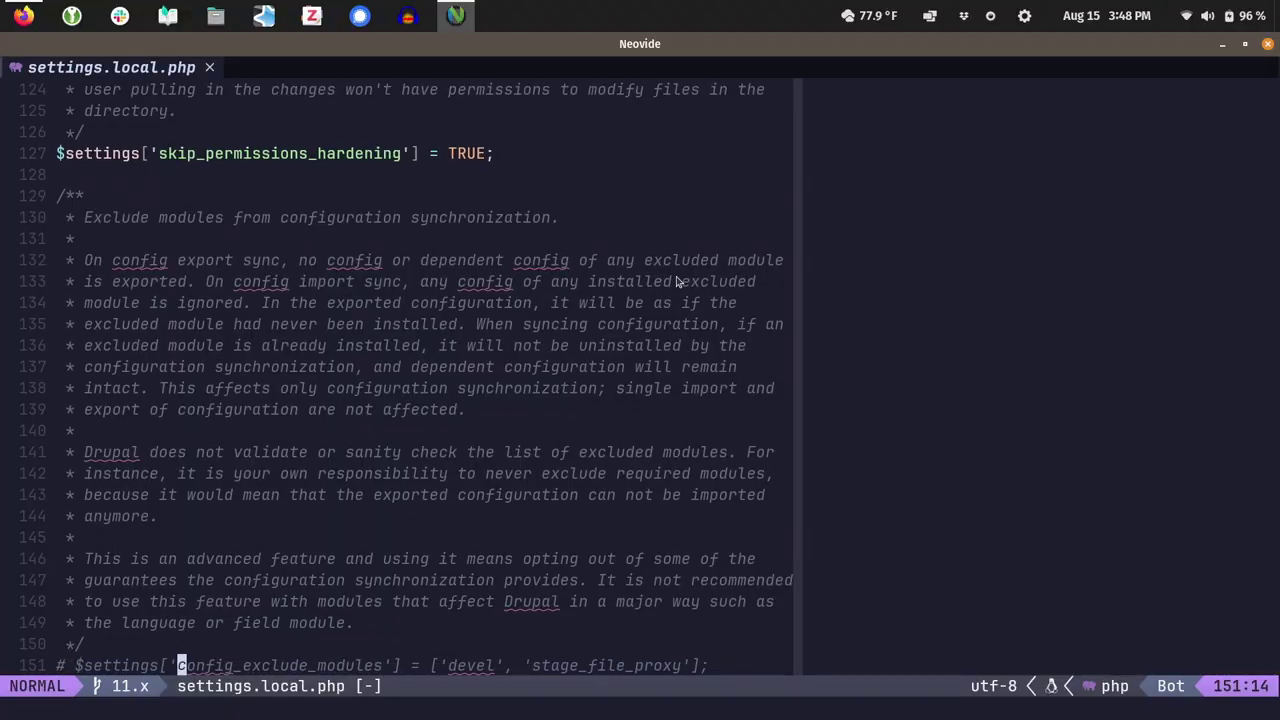
- Uncomment the $settings['config_exclude_modules'] line for devel and stage_file_proxy at the end of settings.local.php and try to save the file
scroll(606, 198, "down", 7)
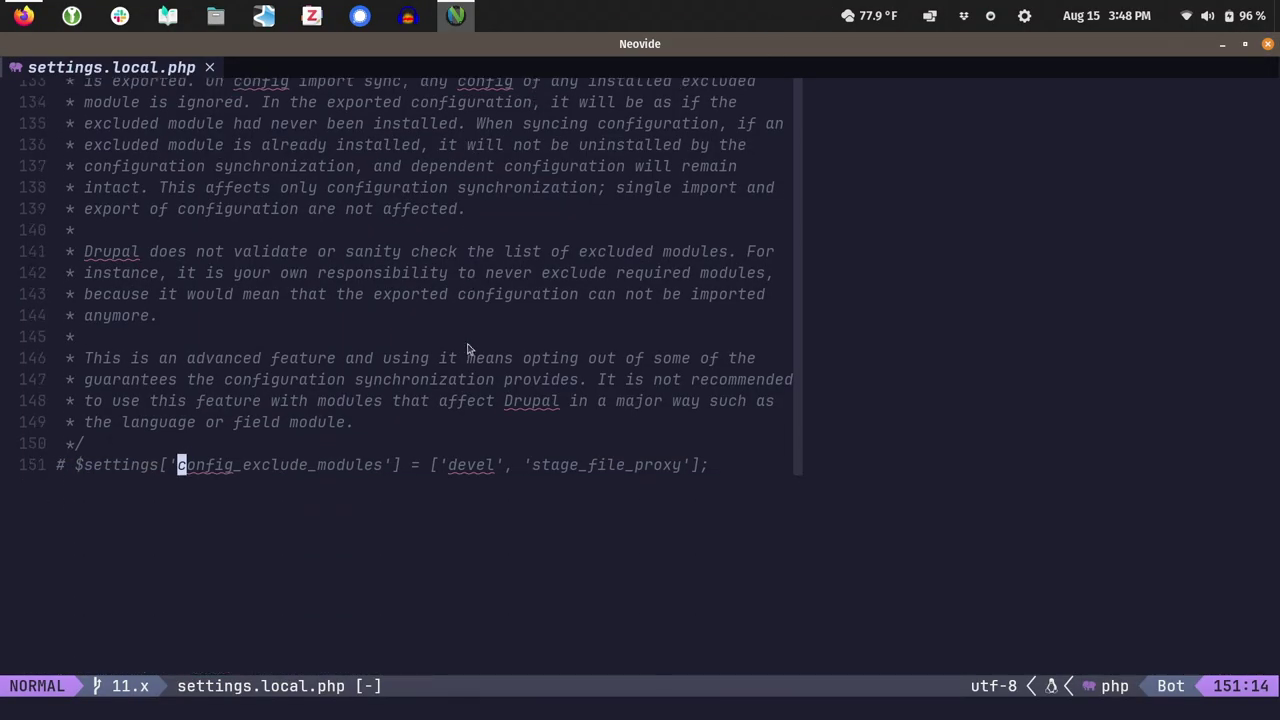
scroll(468, 349, "up", 2)
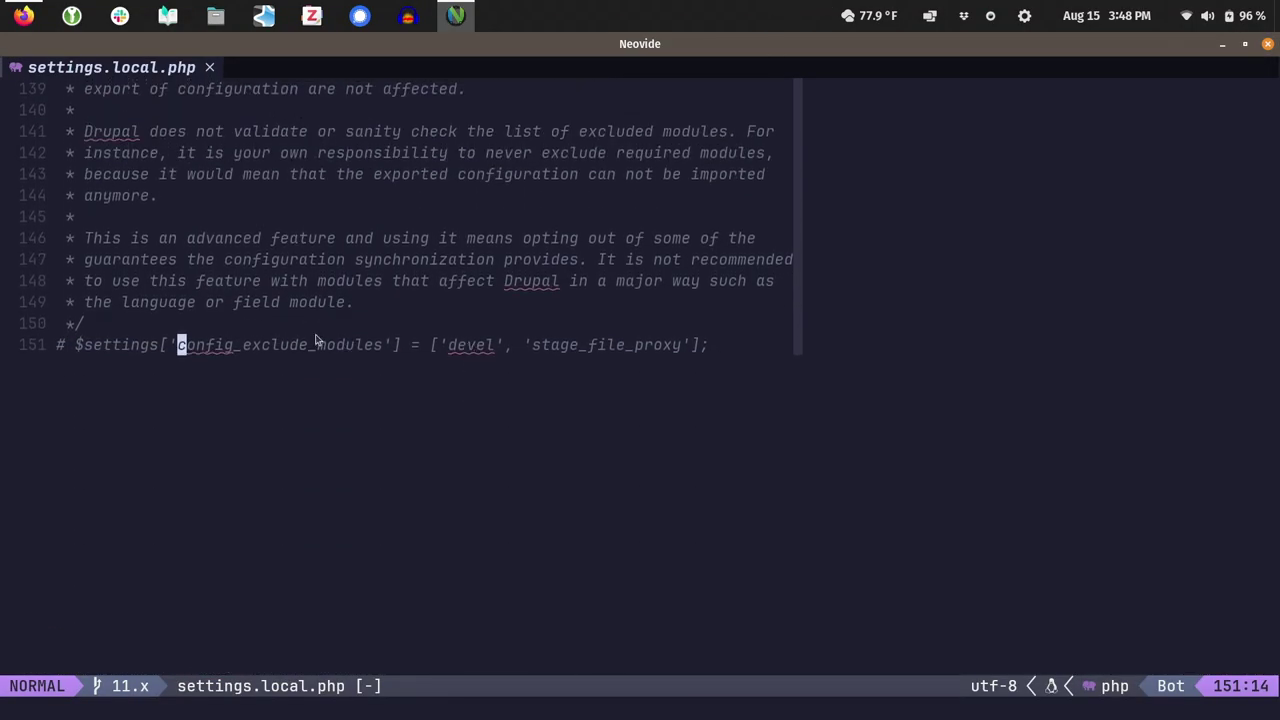
triple_click(310, 347)
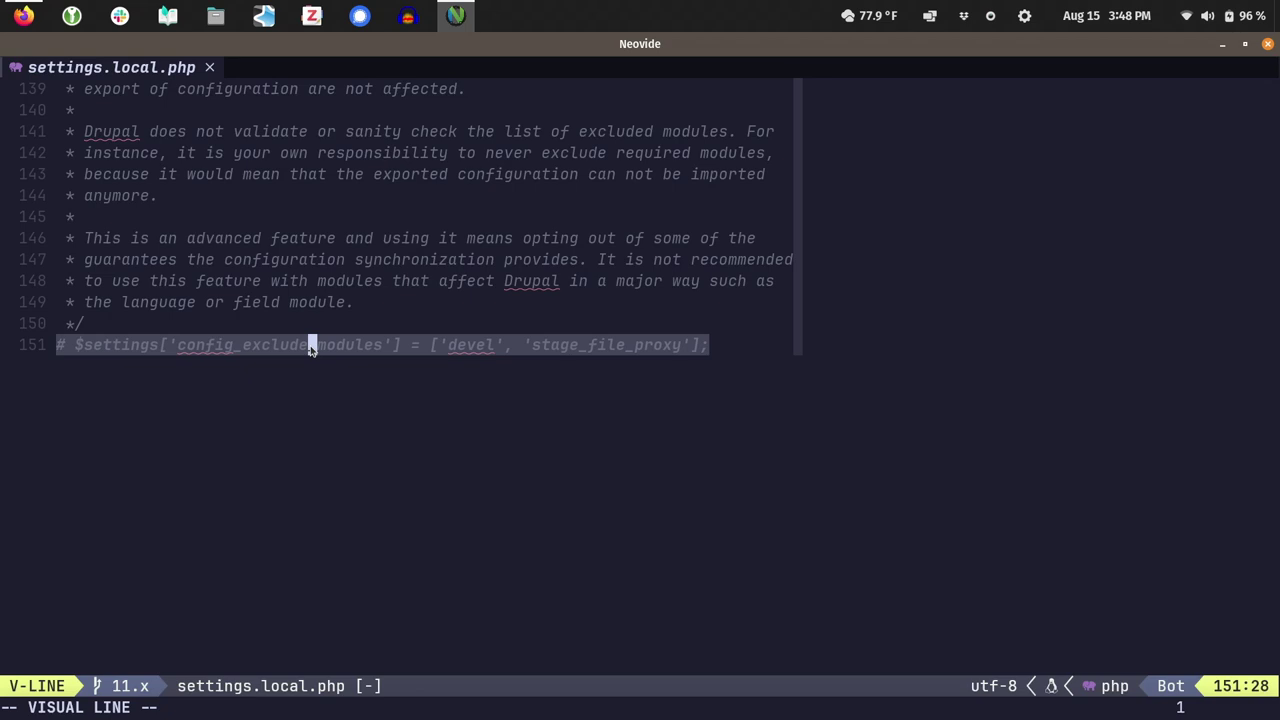
key("u")
key("g")
key("c")
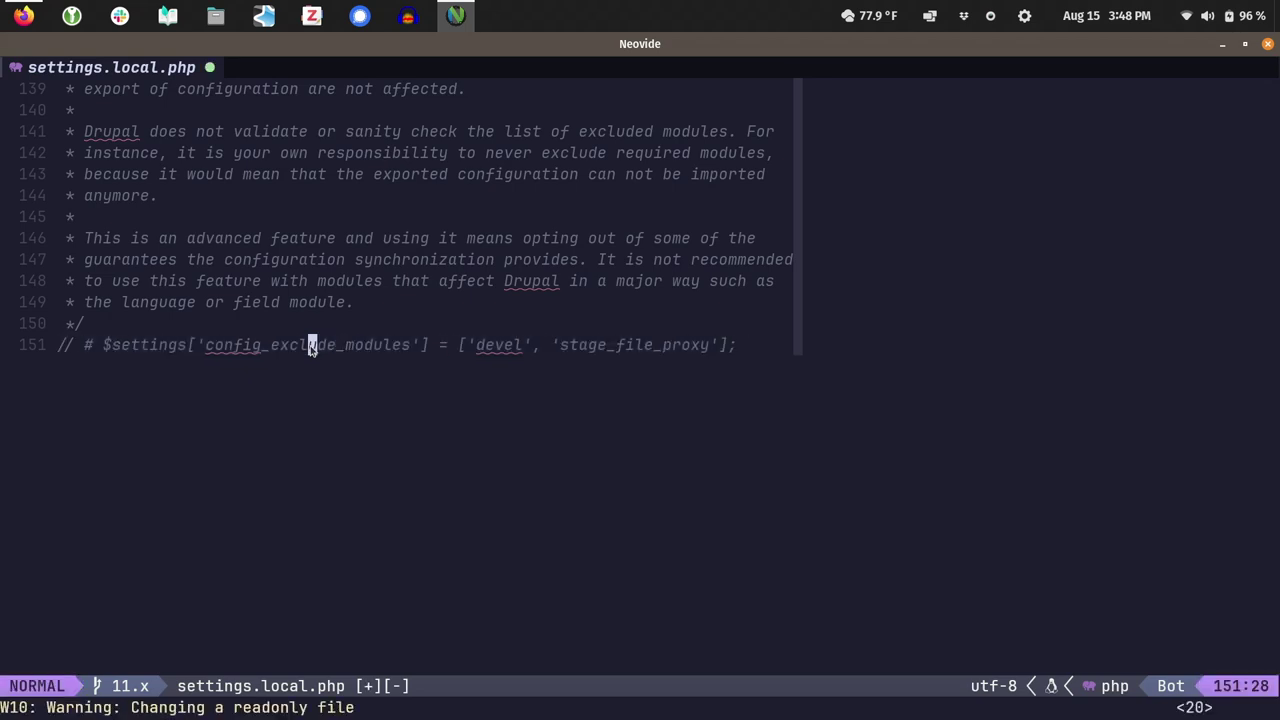
key("shift+i")
key("Delete")
key("Delete")
key("Delete")
key("Delete")
key("Delete")
key("Escape")
type(":w")
key("Return")
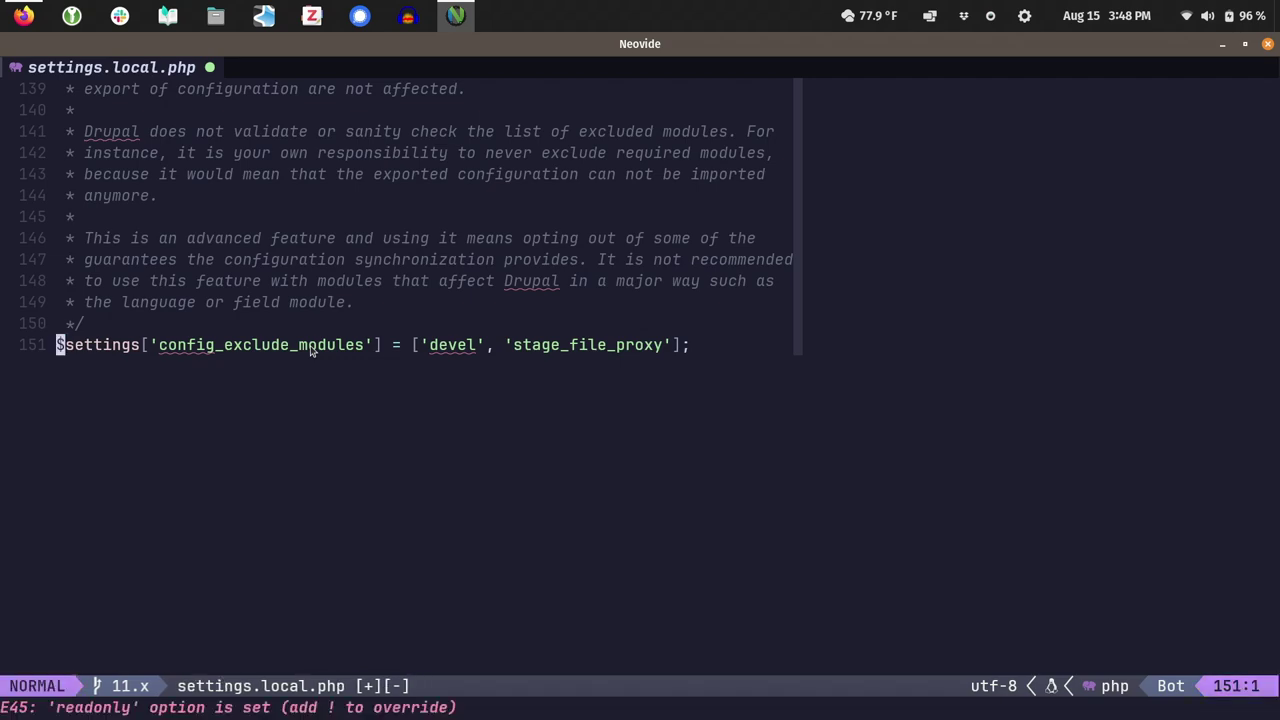
- Review the permissions, cache, CSS/JS aggregation and error-level settings further up in settings.local.php
scroll(253, 333, "up", 10)
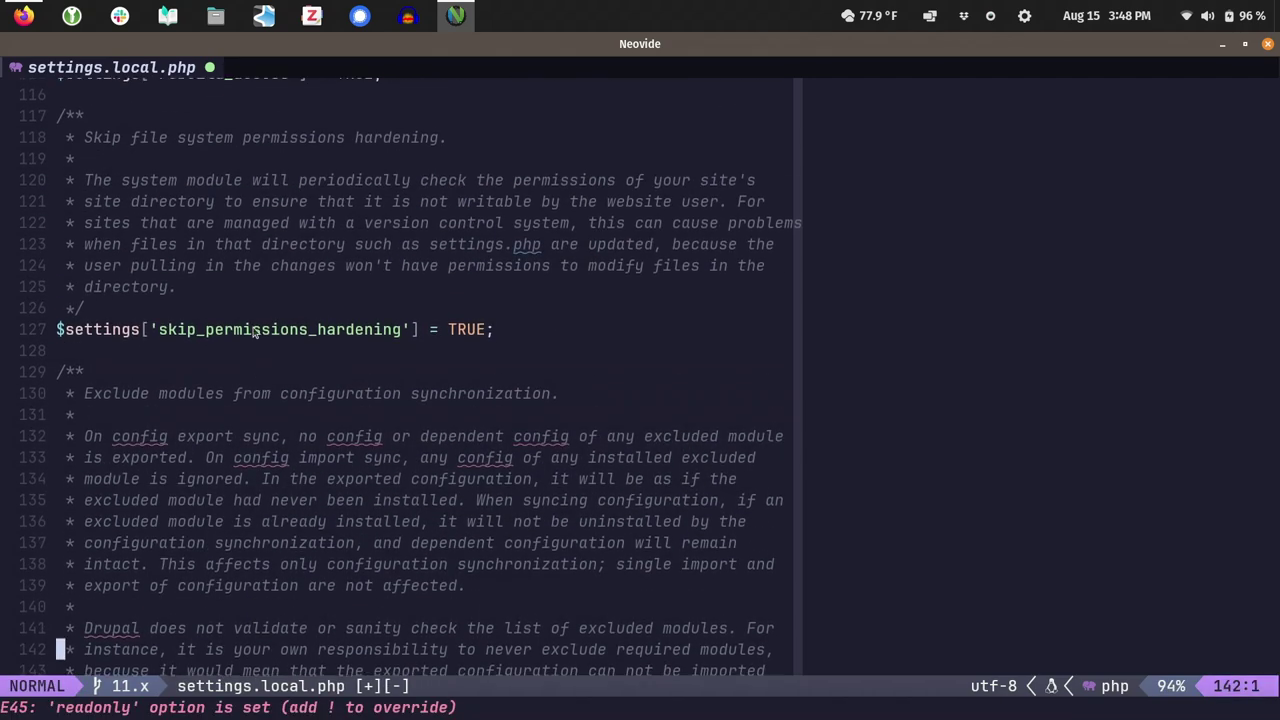
scroll(253, 333, "up", 8)
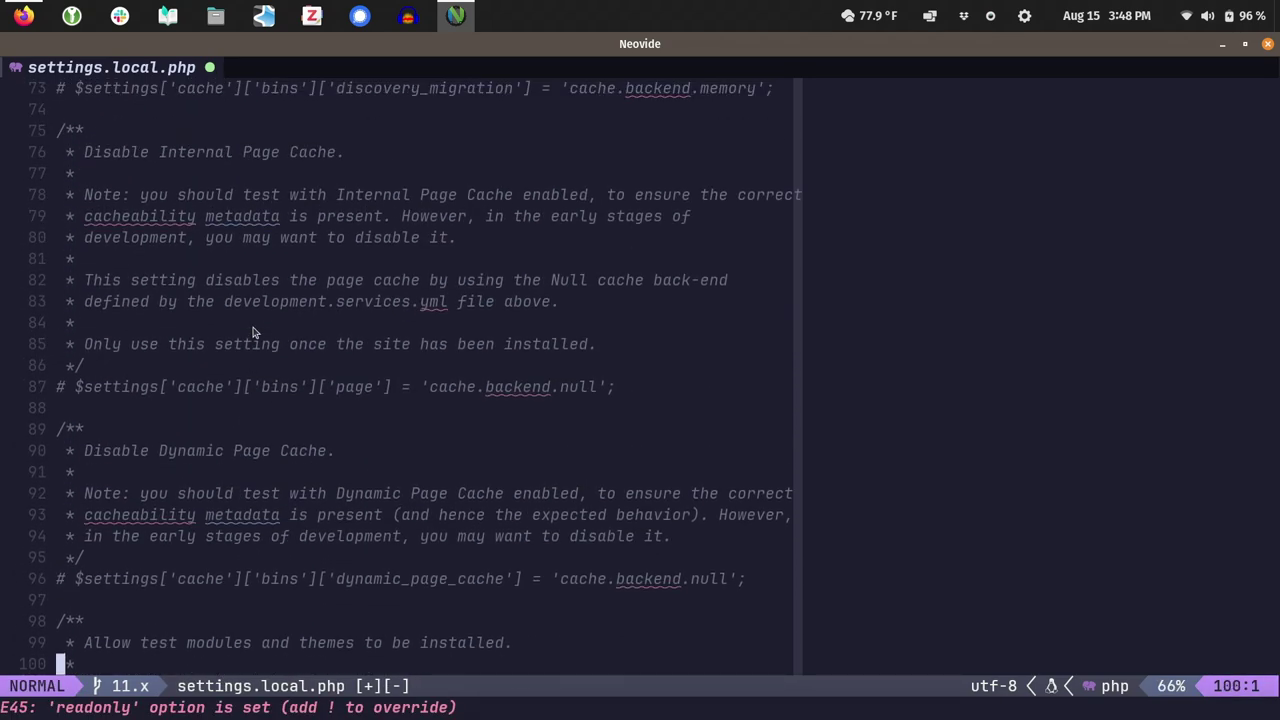
scroll(253, 333, "up", 6)
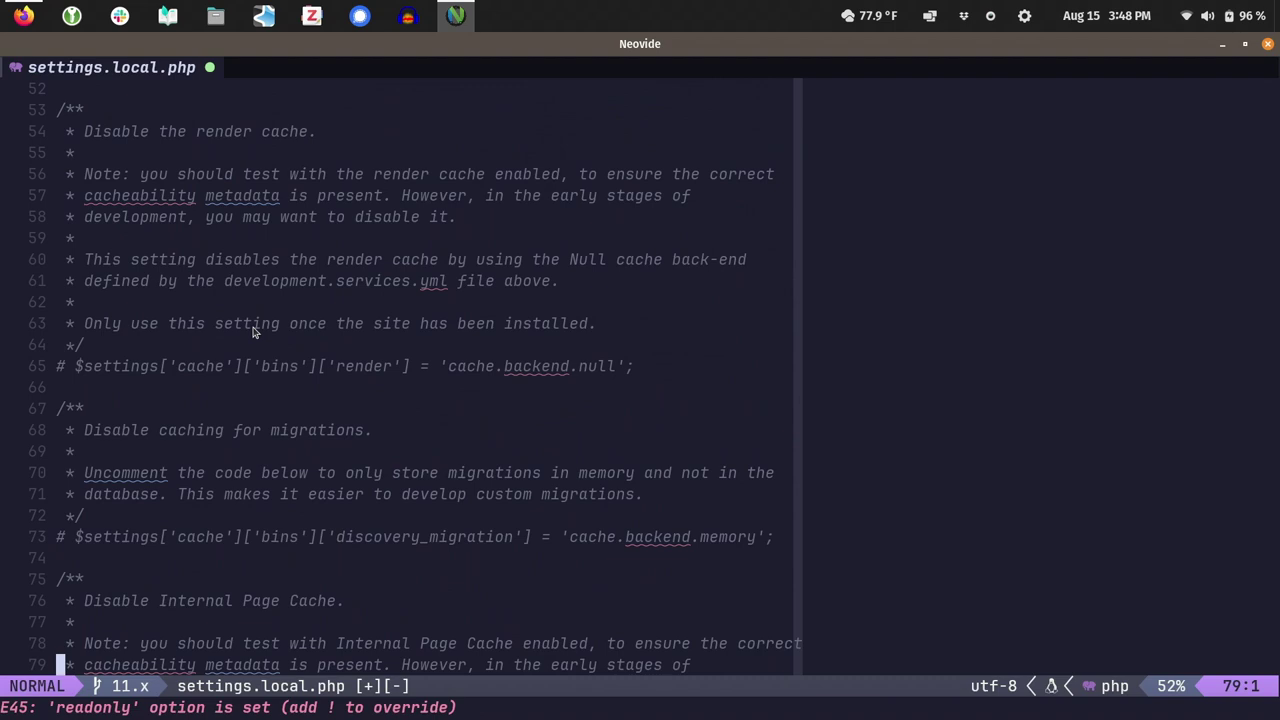
scroll(253, 333, "up", 4)
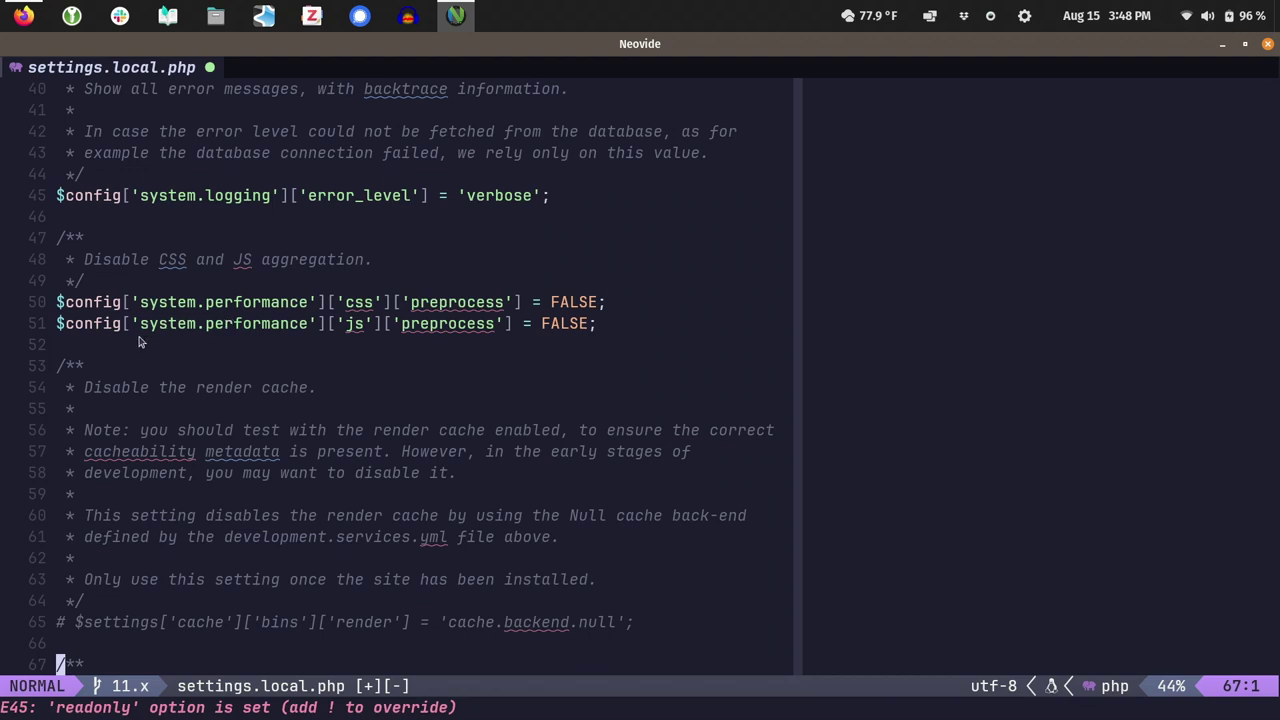
scroll(140, 342, "up", 3)
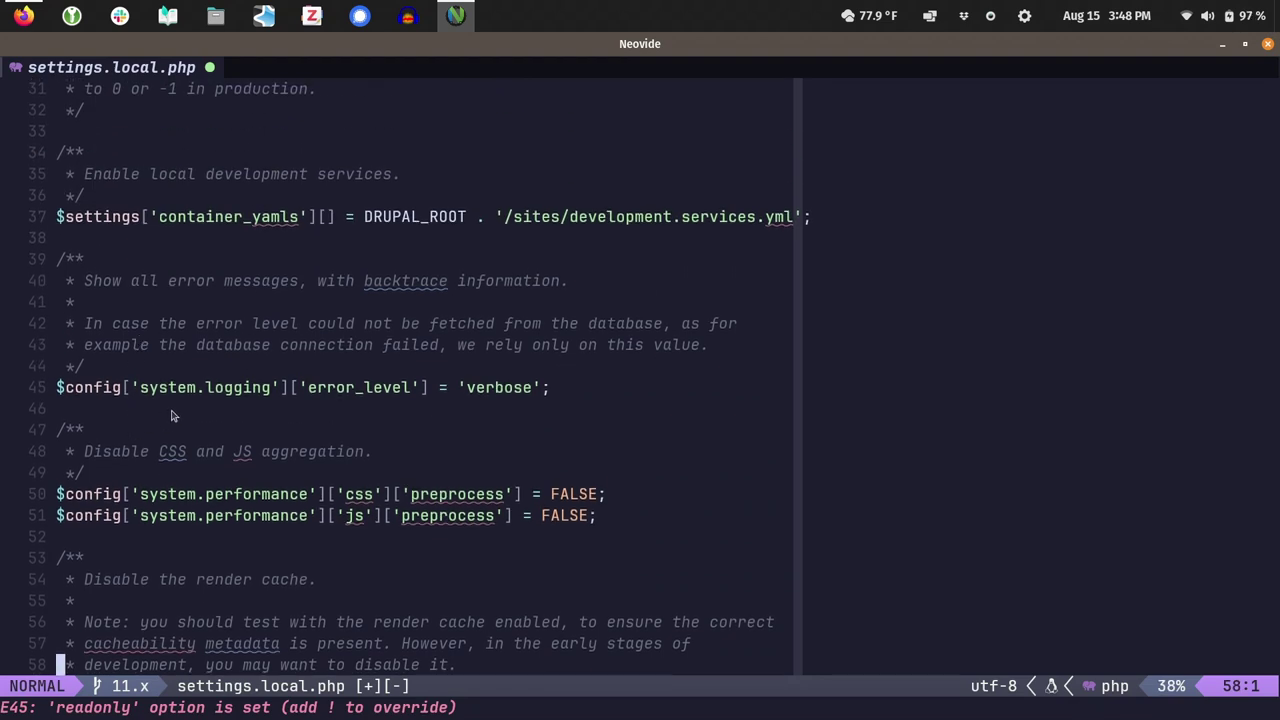
- Return to the terminal, move up two levels to the Drupal root, and view its directory listing through to the end
key("F12")
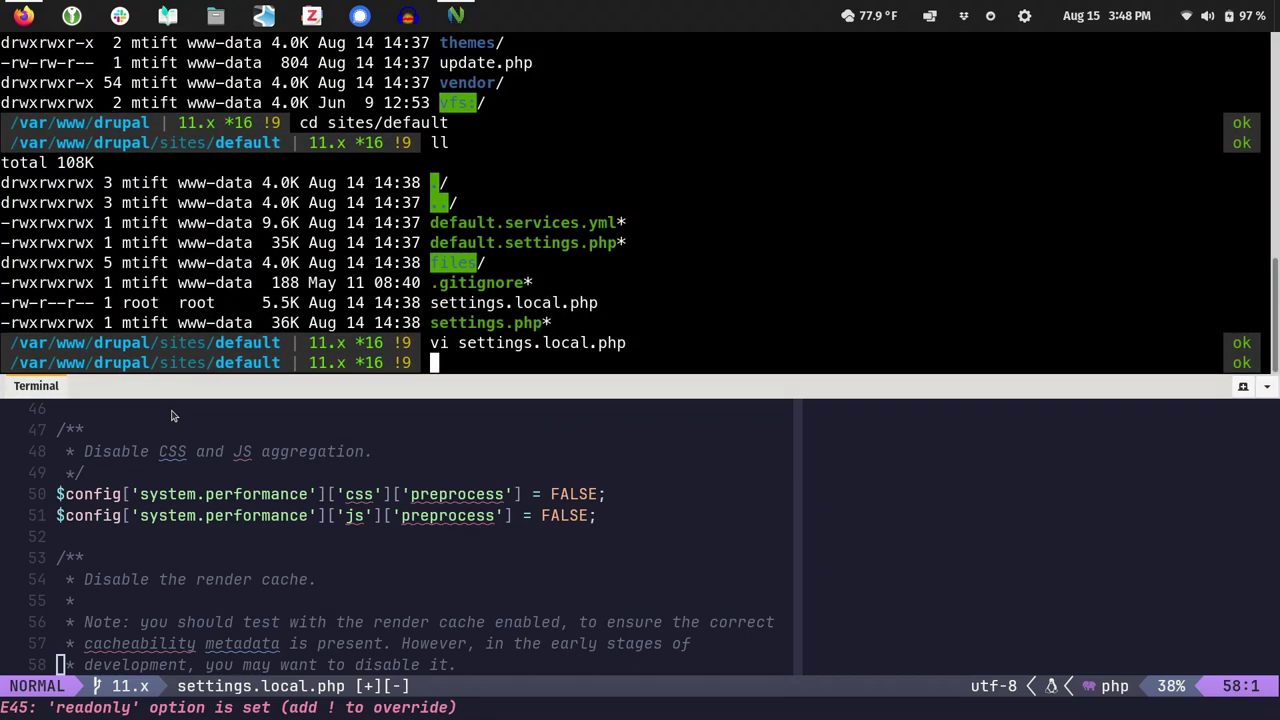
type("cd ../..")
key("Return")
type("ll")
key("Return")
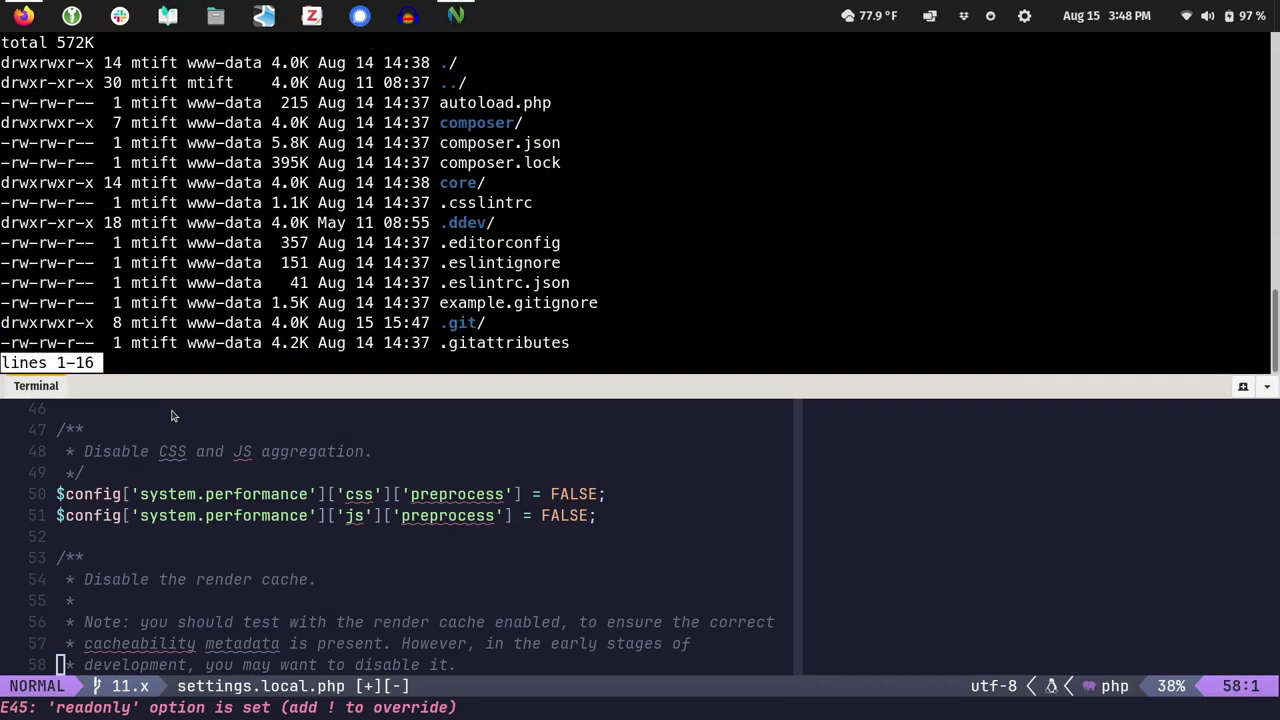
key("G")
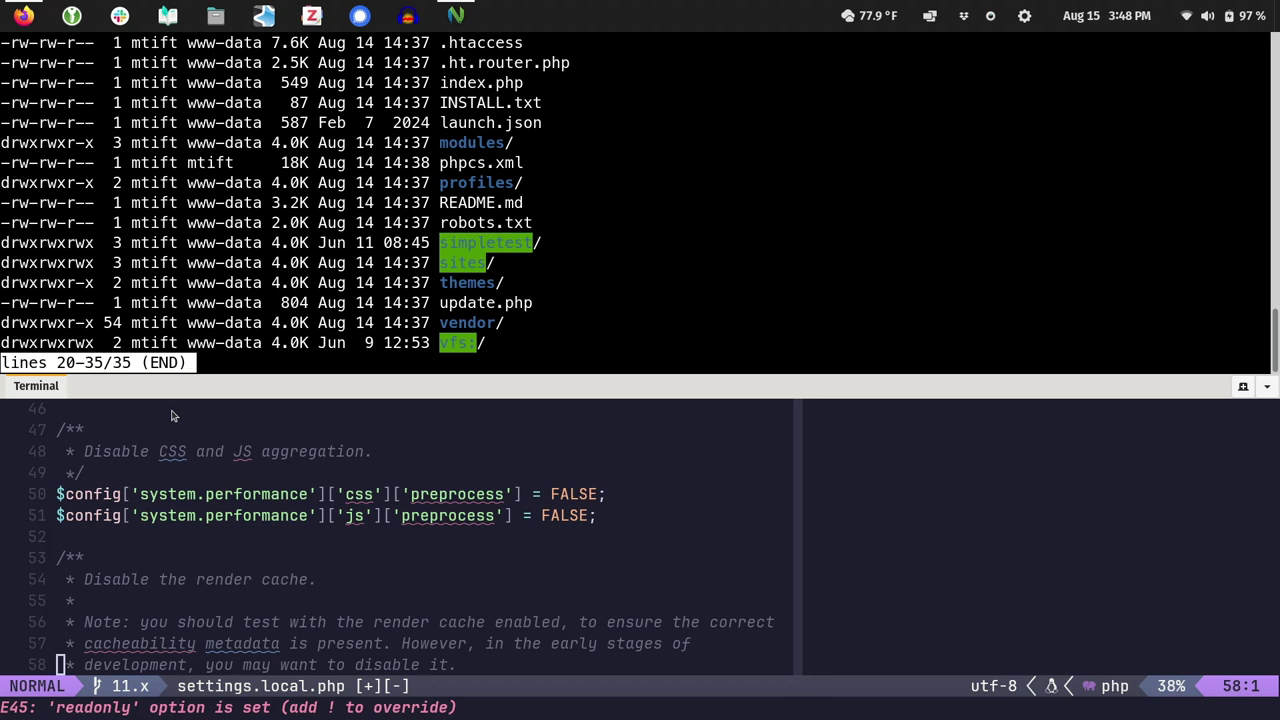
type("qcd con")
key("BackSpace")
key("BackSpace")
key("BackSpace")
key("BackSpace")
key("BackSpace")
key("BackSpace")
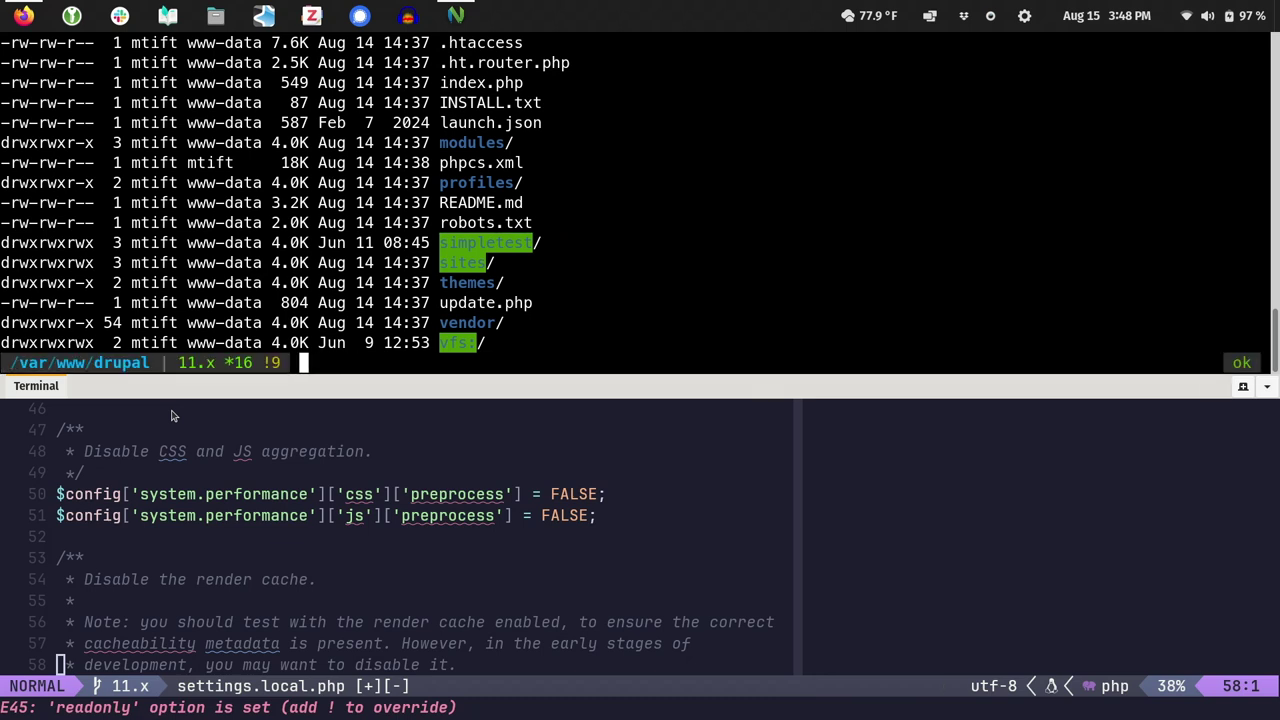
- Export the site's configuration with drush cex and accept replacing the files in the export directory
type("dde")
key("BackSpace")
key("BackSpace")
type("rush cex")
key("Return")
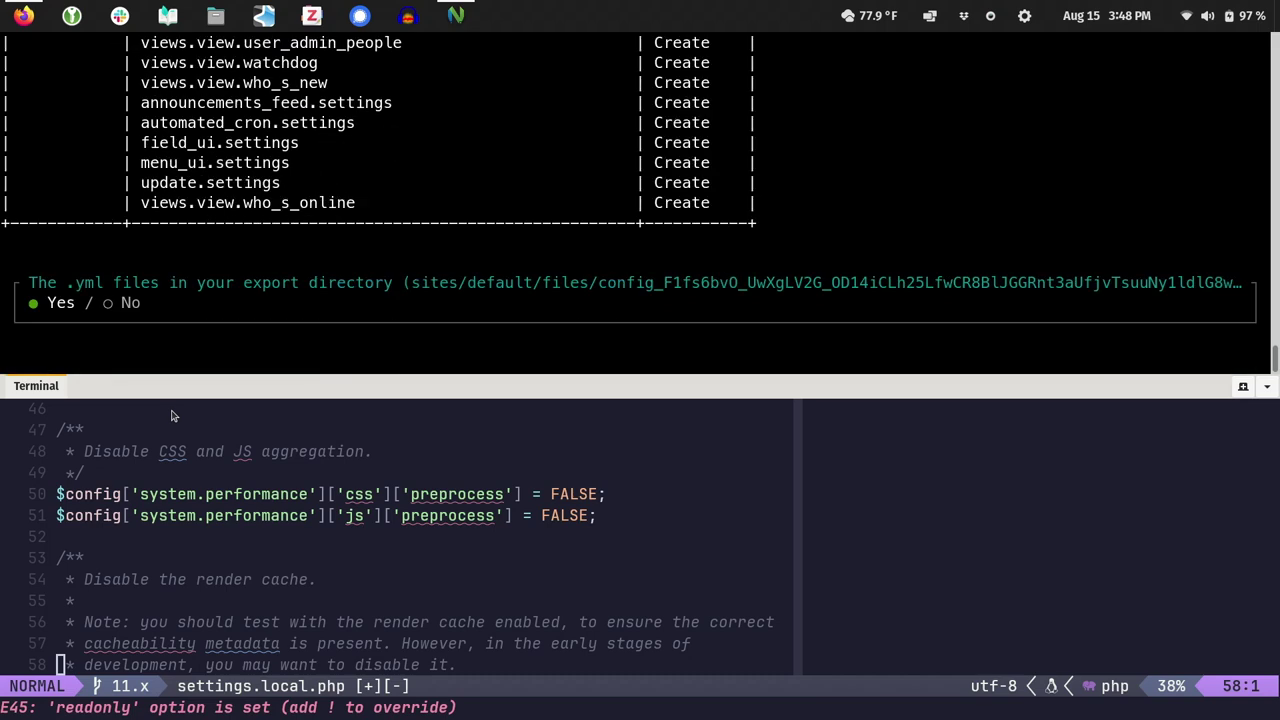
key("Return")
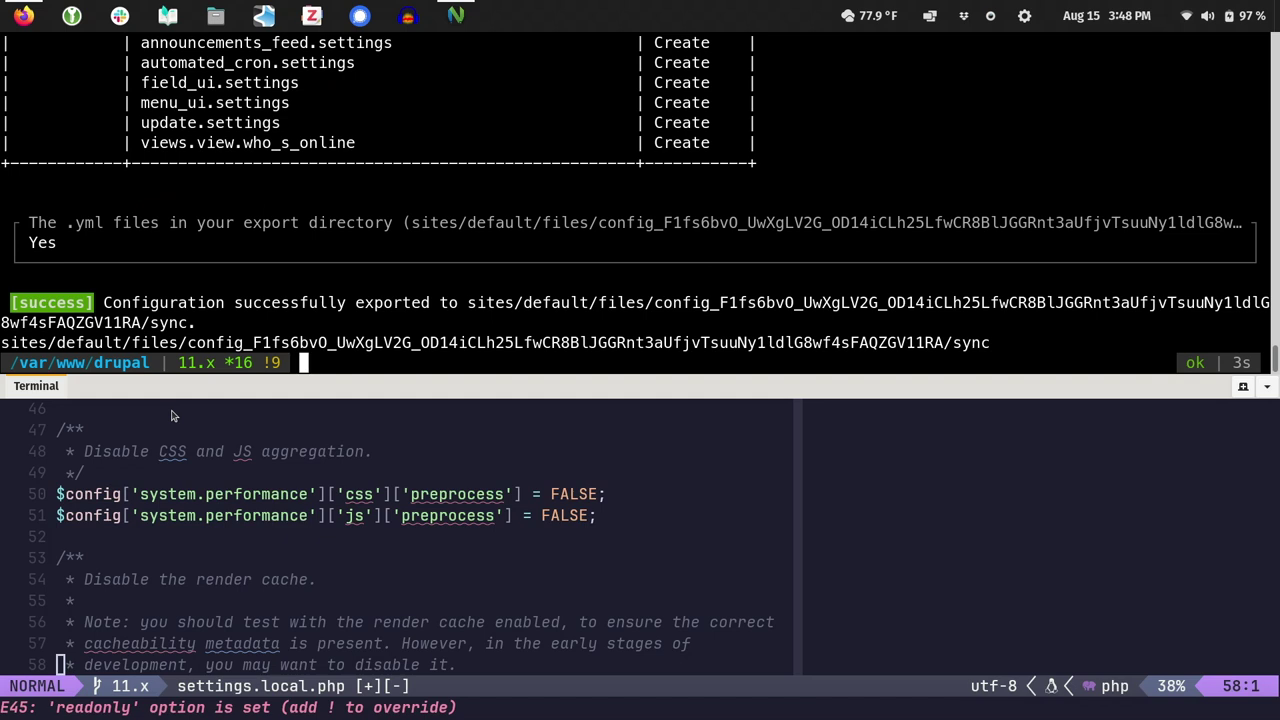
- Change to the generated config directory under sites/default/files and list its contents
type("cd s")
key("Tab")
type("ites/d")
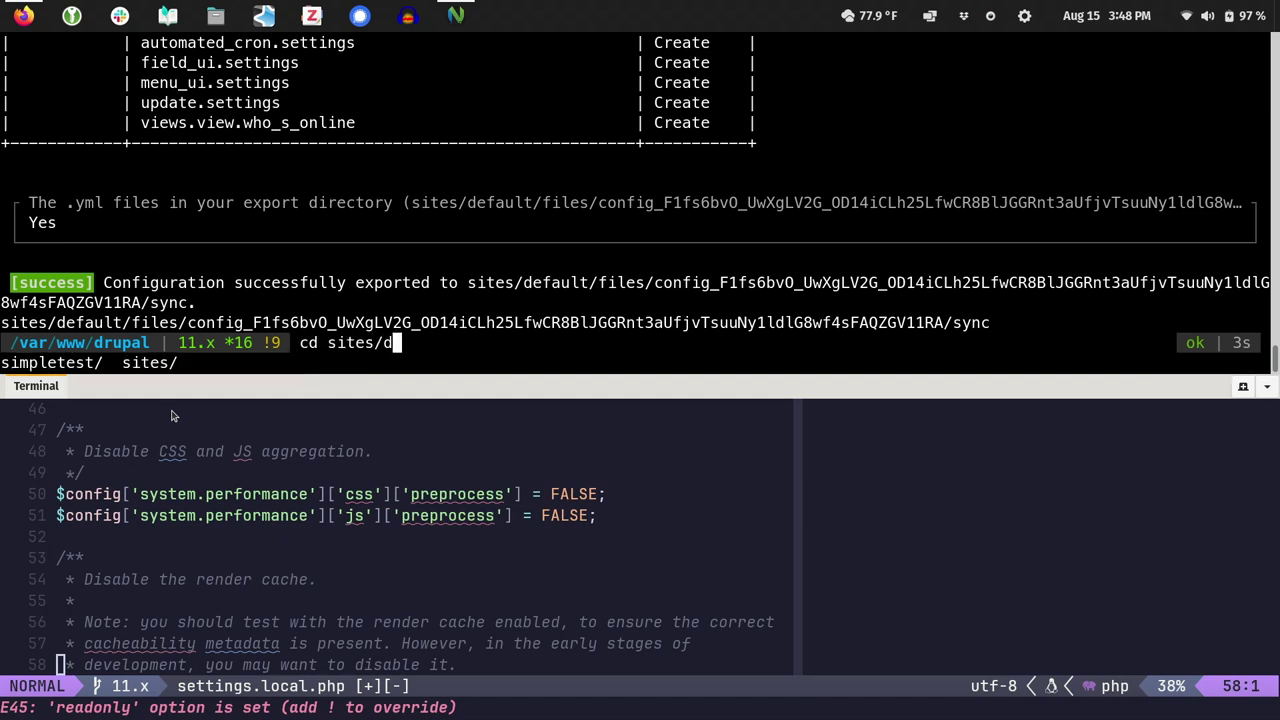
type("efault/fi")
key("Tab")
key("Return")
type("cd c")
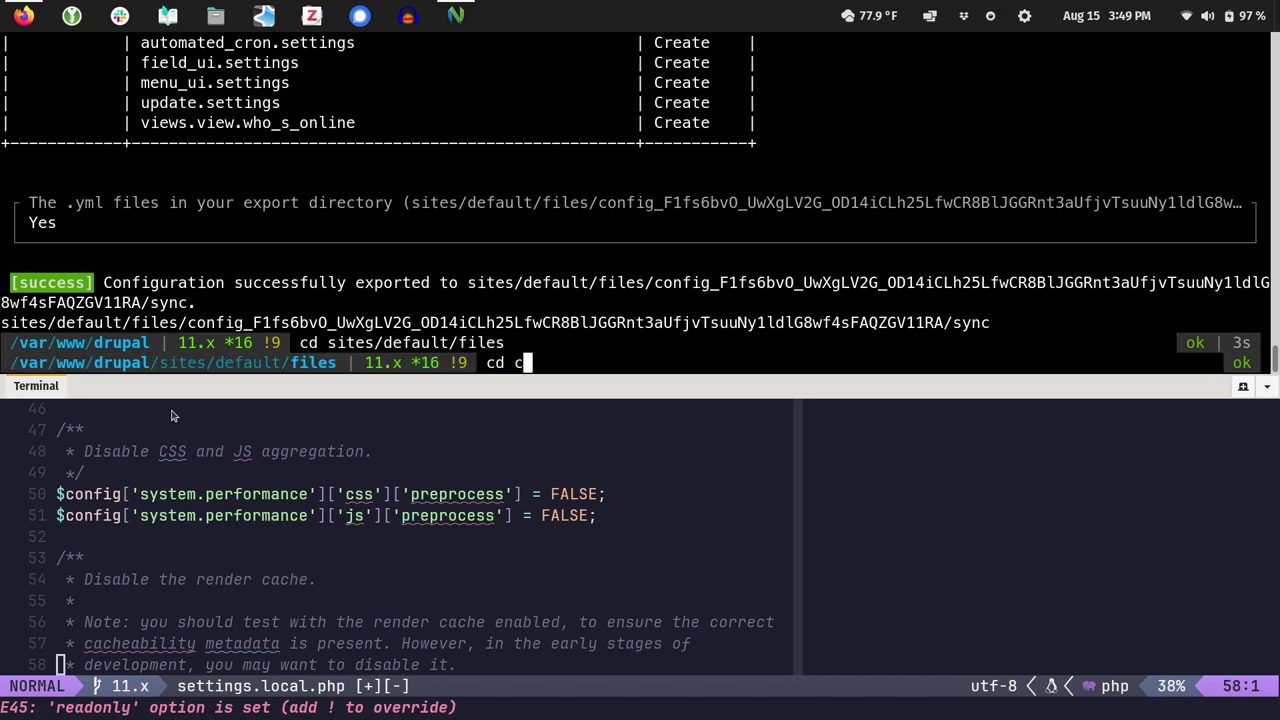
key("Tab")
key("Return")
type("ll")
key("Return")
- Enter the sync subdirectory and list the exported YAML files
type("vi")
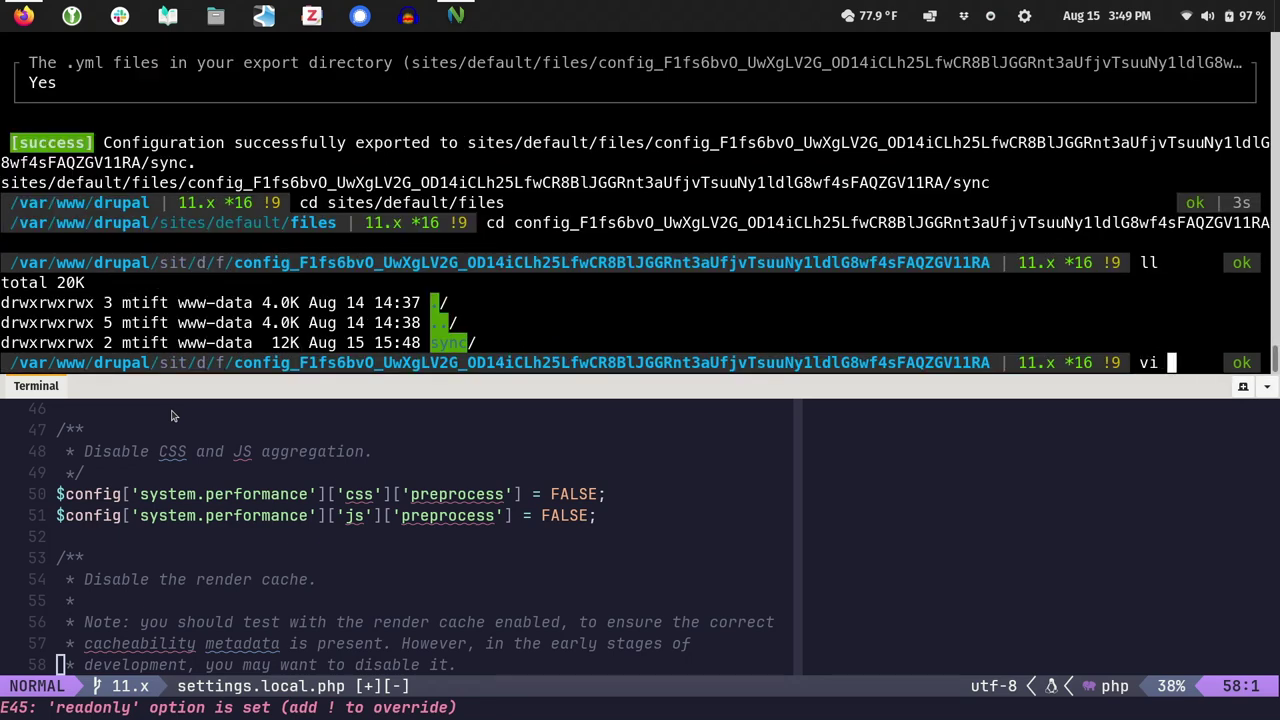
key("BackSpace")
key("BackSpace")
key("BackSpace")
type("cd s")
key("Tab")
key("Return")
type("ll")
key("Return")
- Open system.performance.yml from the sync directory in vi
type("vi sa")
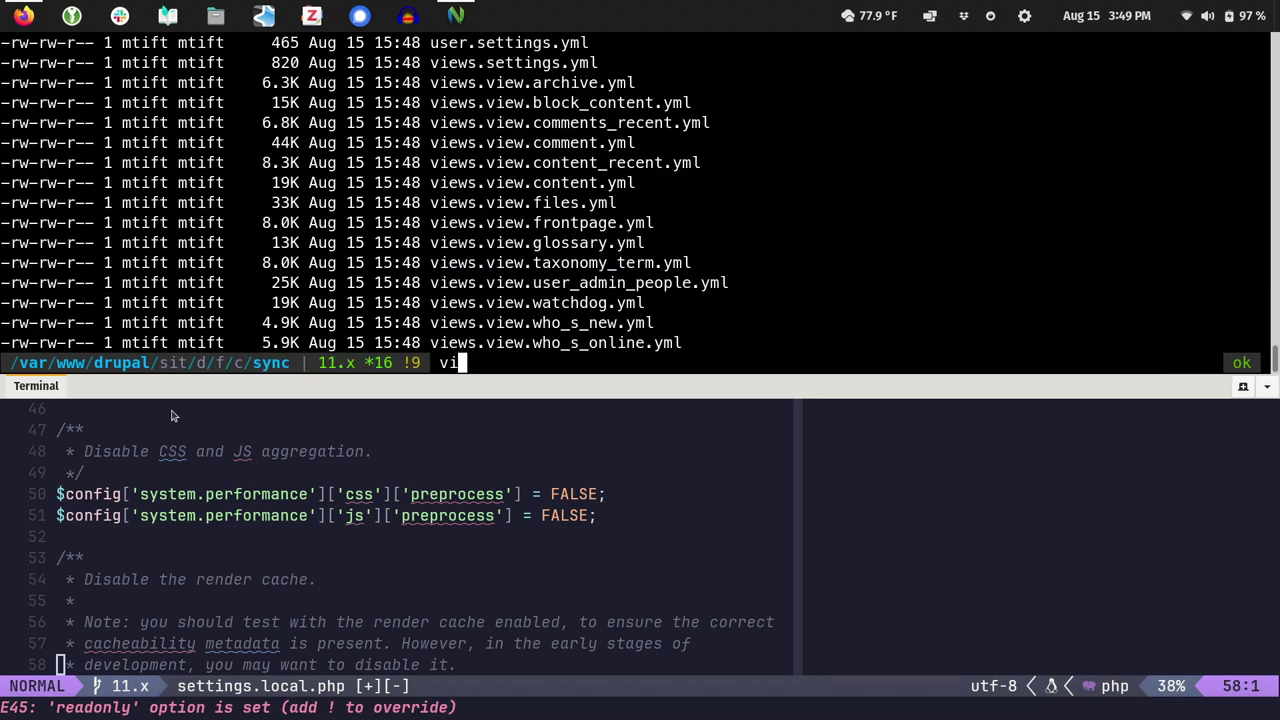
key("BackSpace")
type("ystem.pr")
key("Tab")
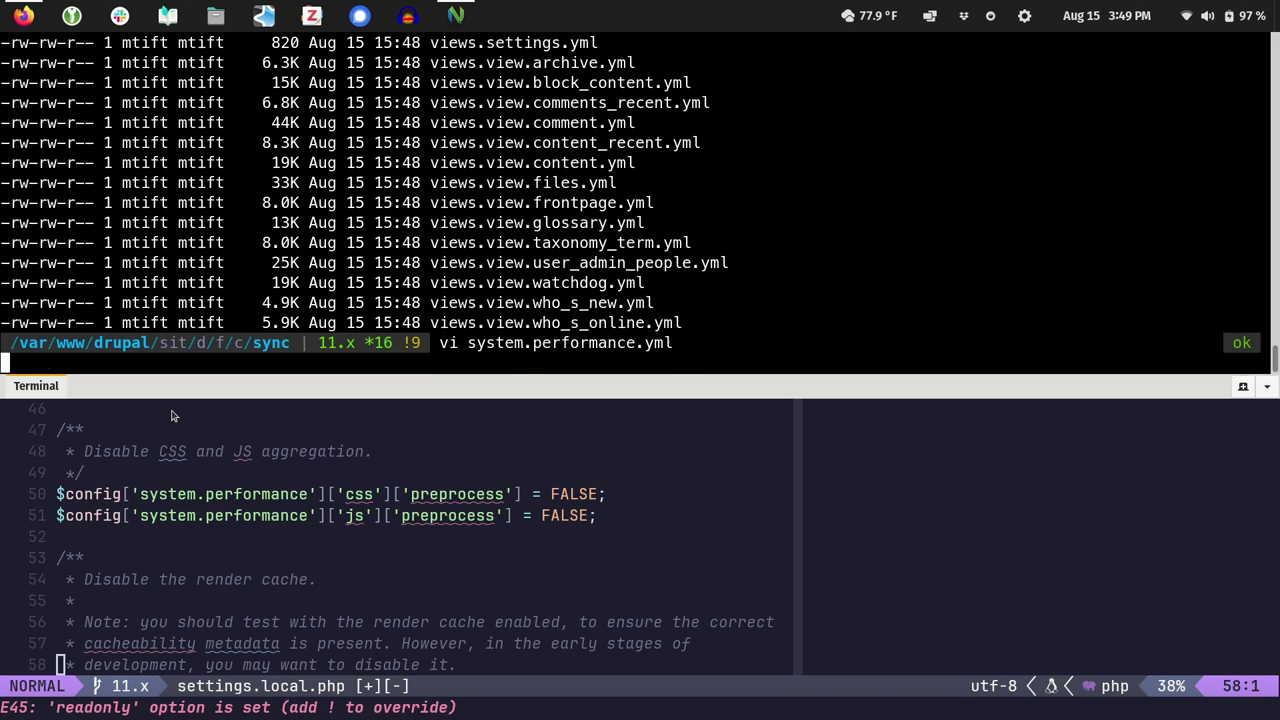
key("Return")
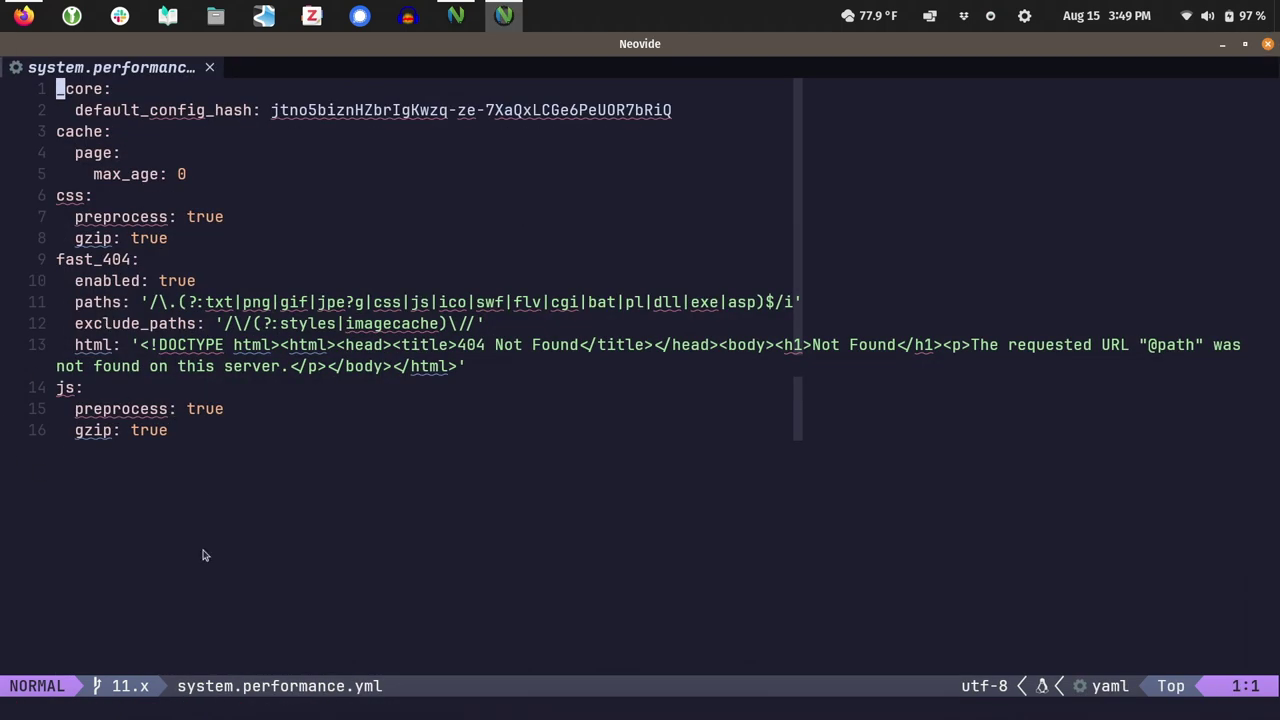
- Compare the CSS preprocess value in system.performance.yml with its override in settings.local.php
key("alt+Tab")
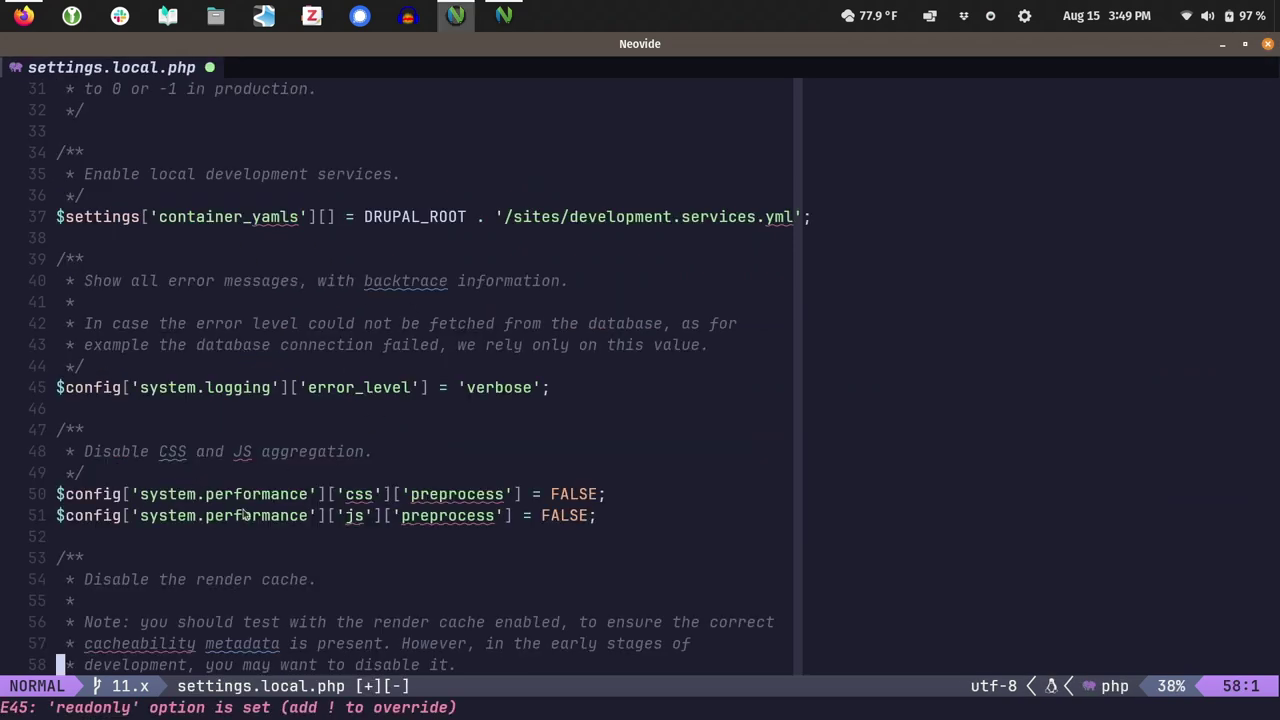
key("alt+Tab")
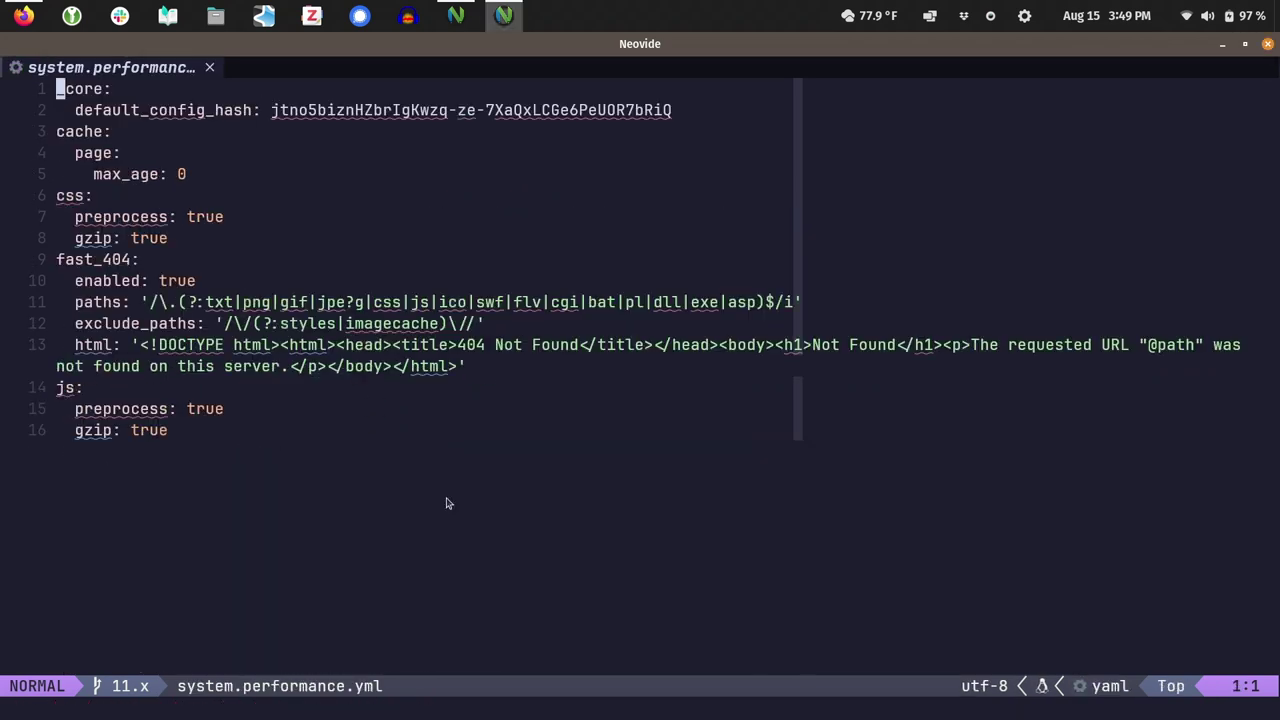
left_click(67, 198)
double_click(104, 222)
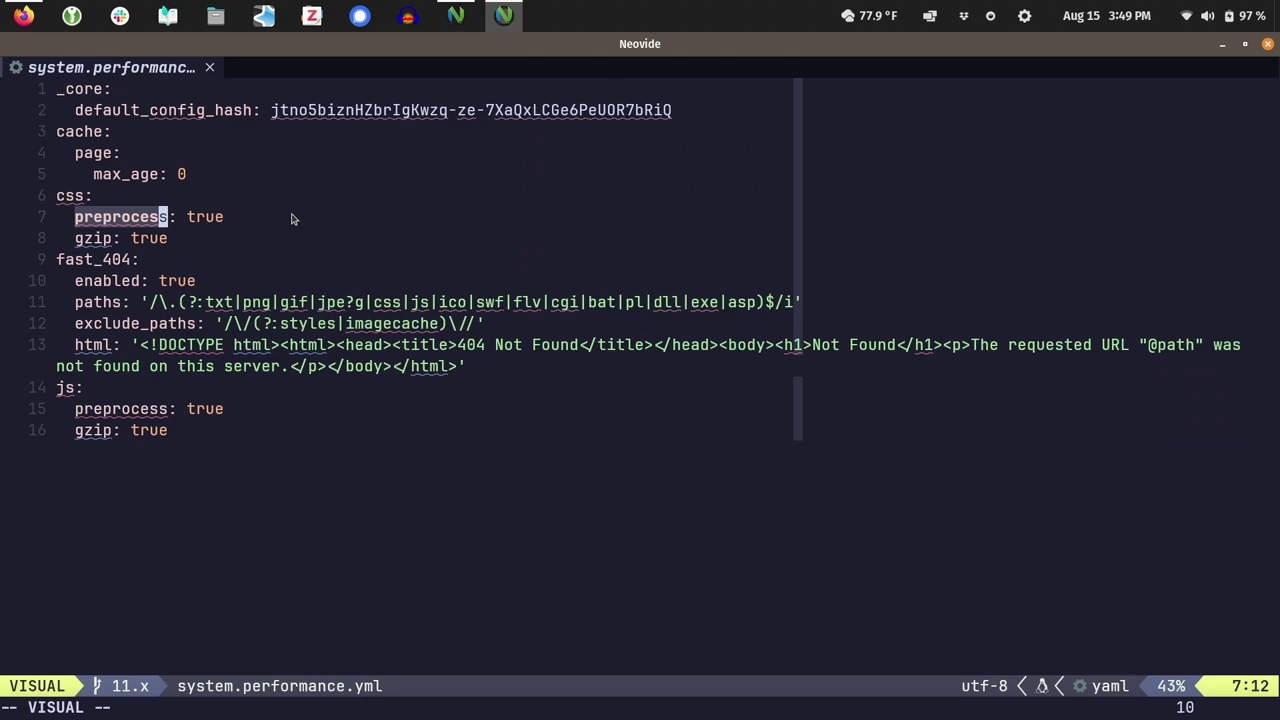
key("alt+Tab")
key("F12")
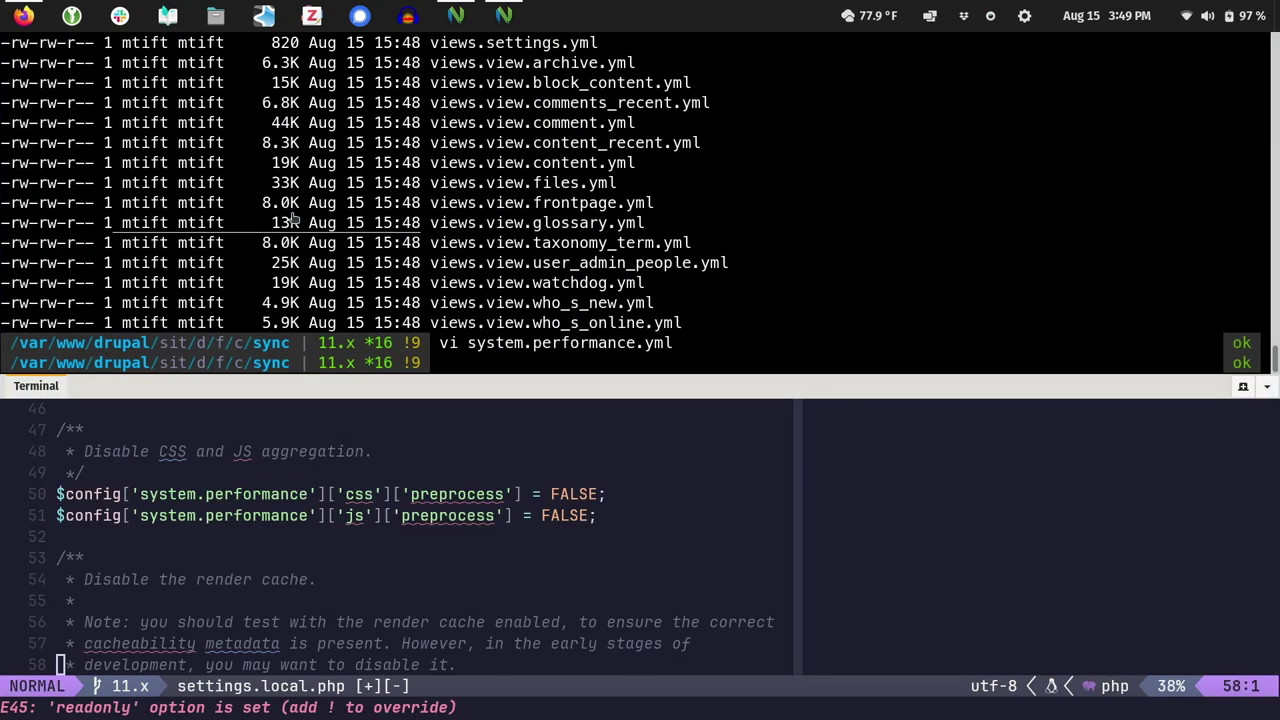
key("F12")
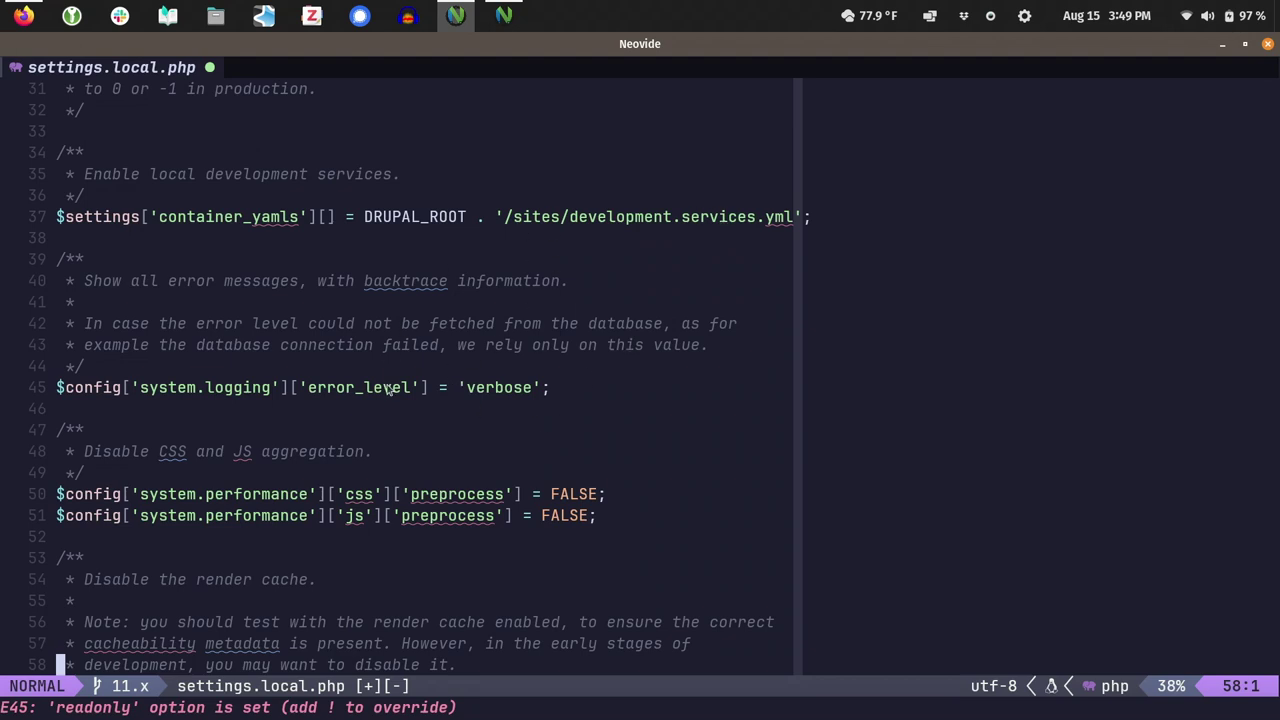
double_click(576, 498)
key("alt+Tab")
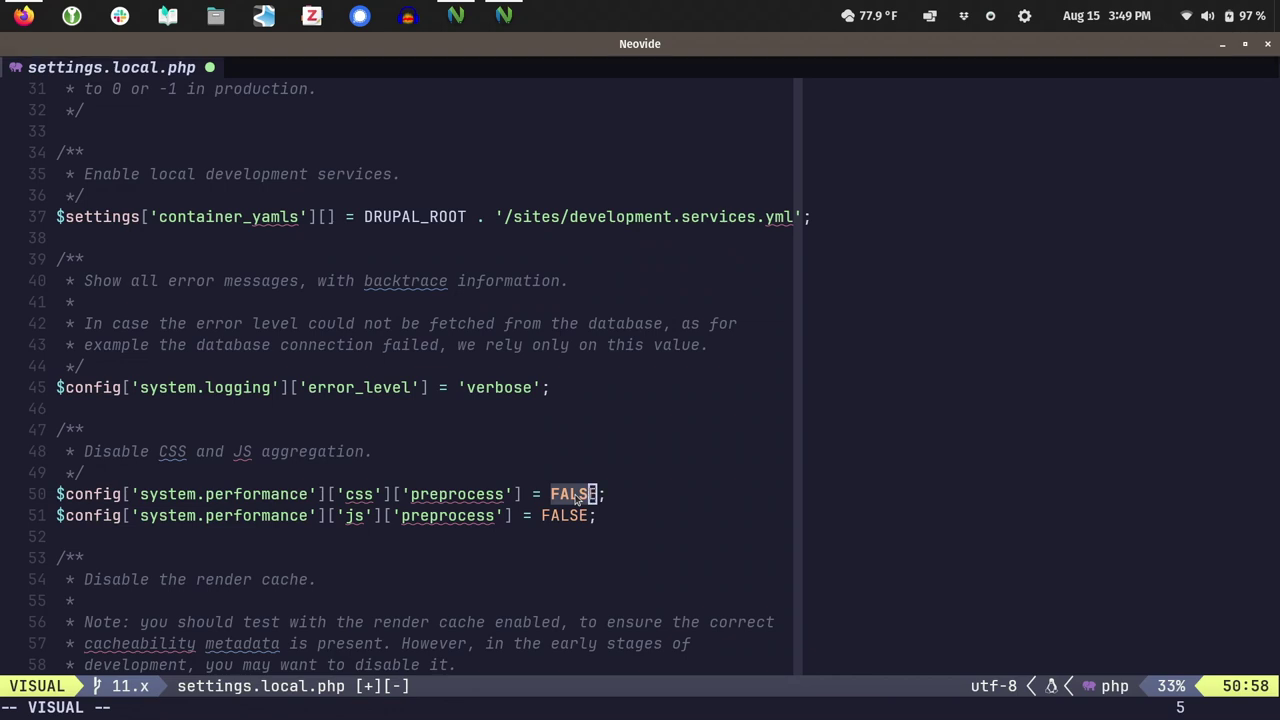
key("alt+Tab")
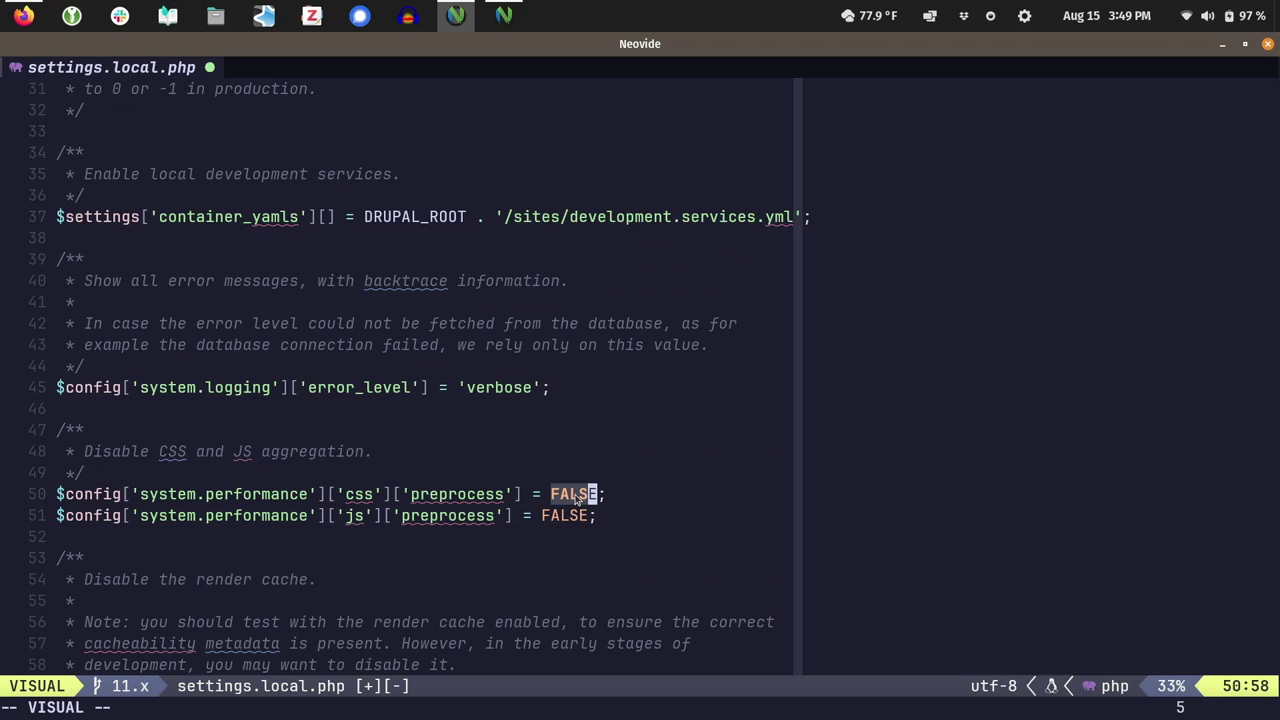
- Try drush cr in the sync directory, and again after returning to the Drupal root with the dr alias
key("F12")
type("dr")
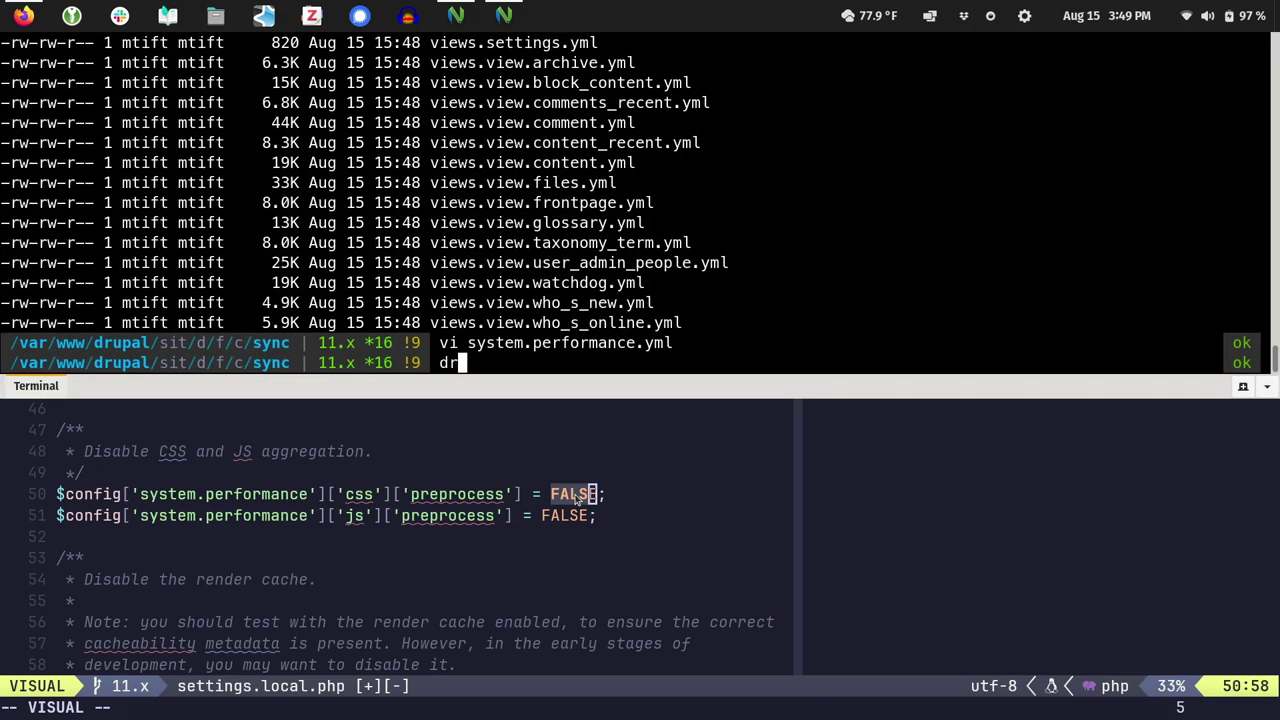
type("ush cr")
key("Return")
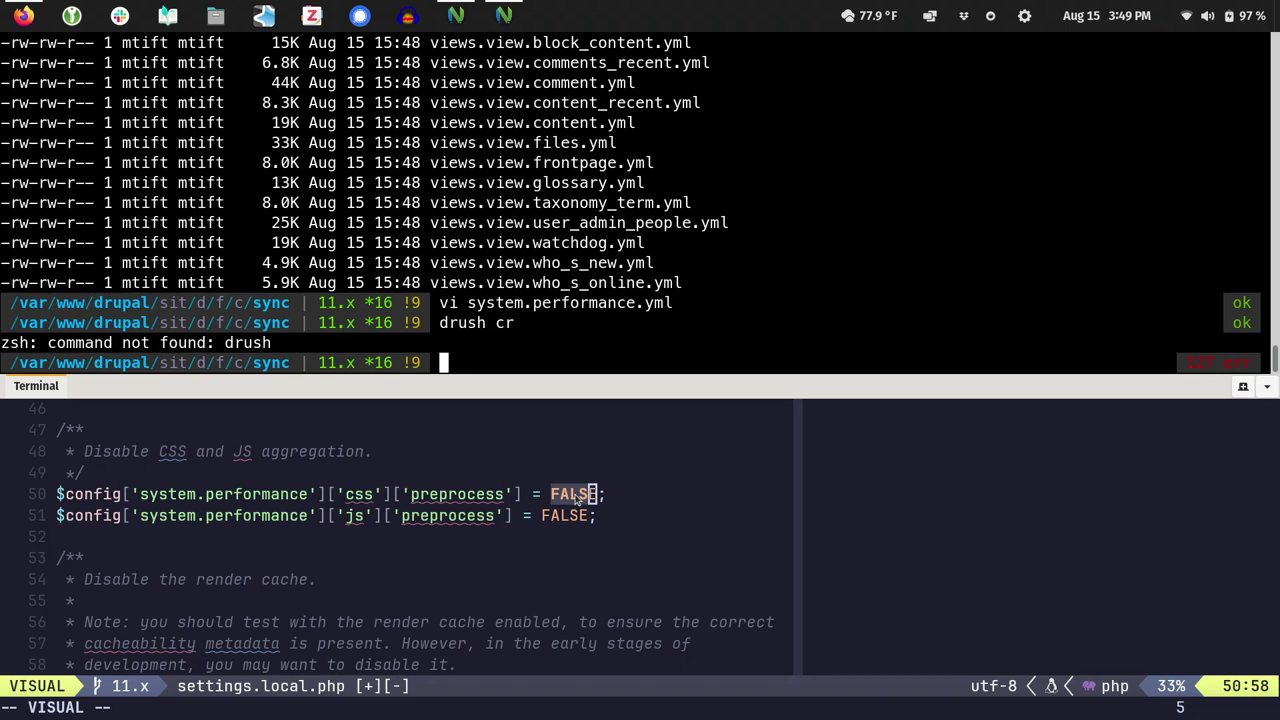
type("cr")
key("Return")
type("drush cr")
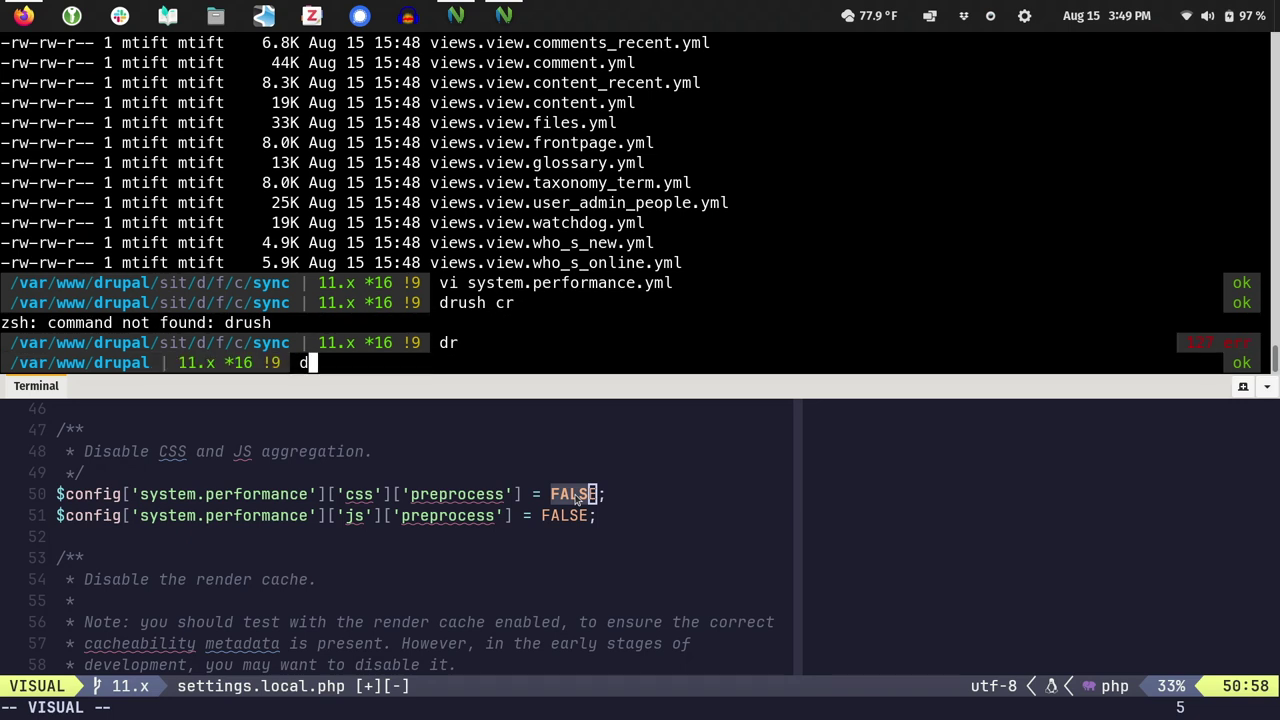
key("Return")
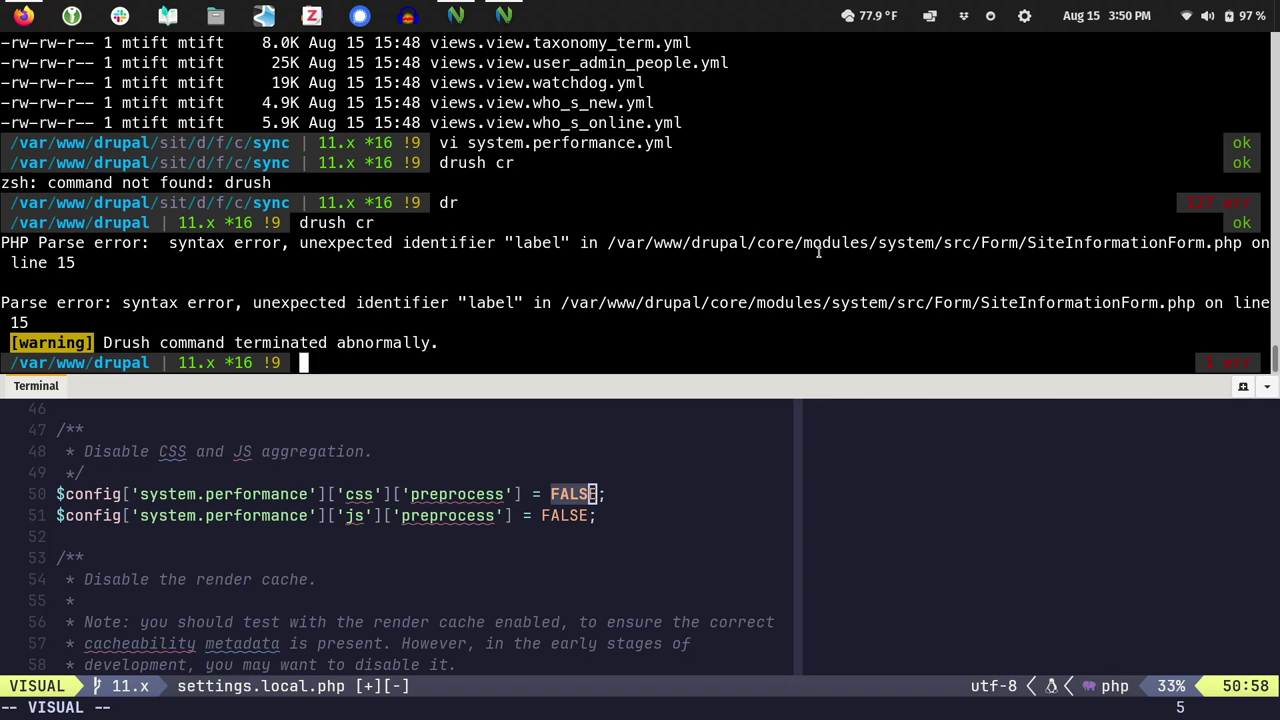
- Discard all uncommitted changes in the Drupal repository with git checkout . and check the Git status with gs
type("git checkout .")
key("Return")
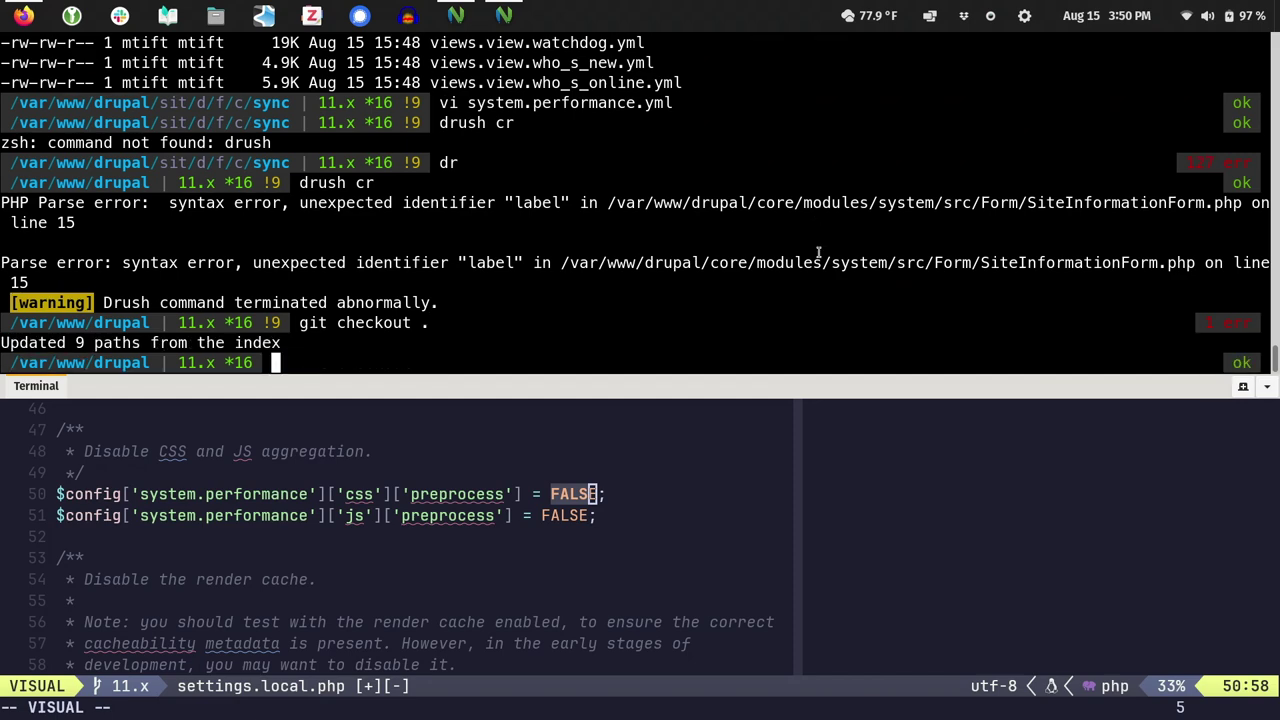
type("gs")
key("Return")
- Rebuild the site's cache with drush cr from the Drupal root
type("drush cr")
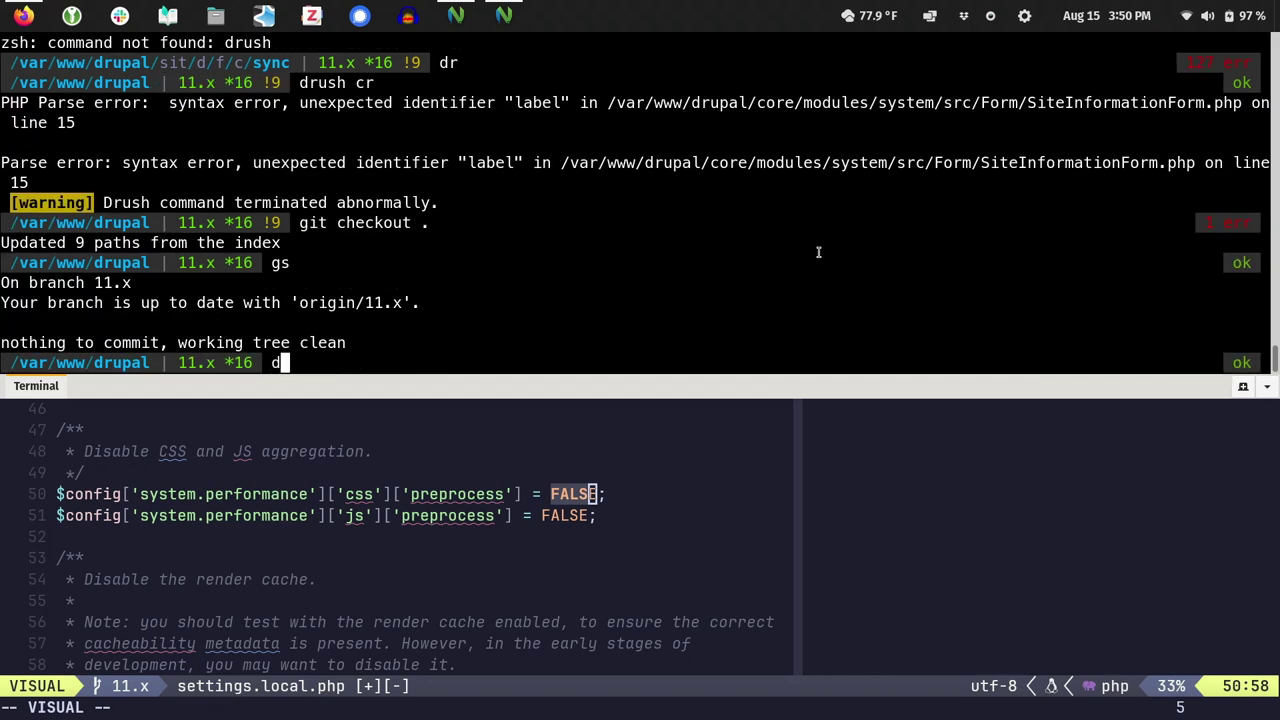
key("Return")
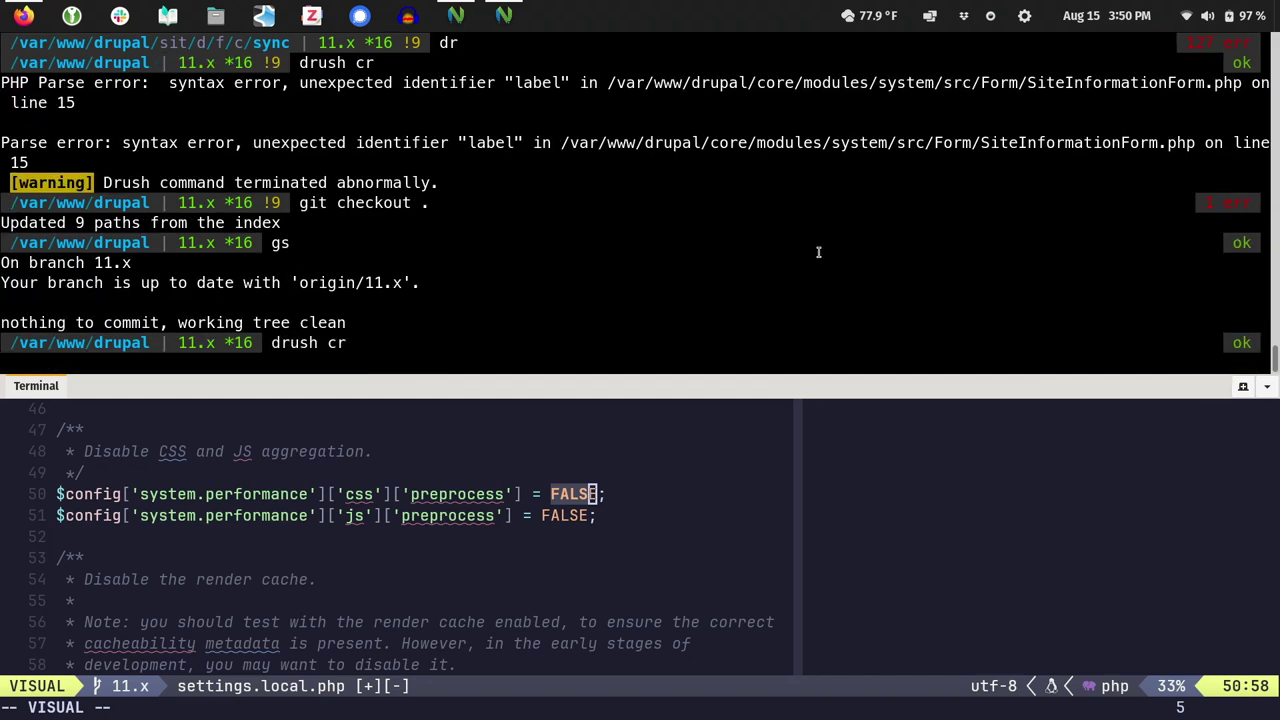
key("alt+Tab")
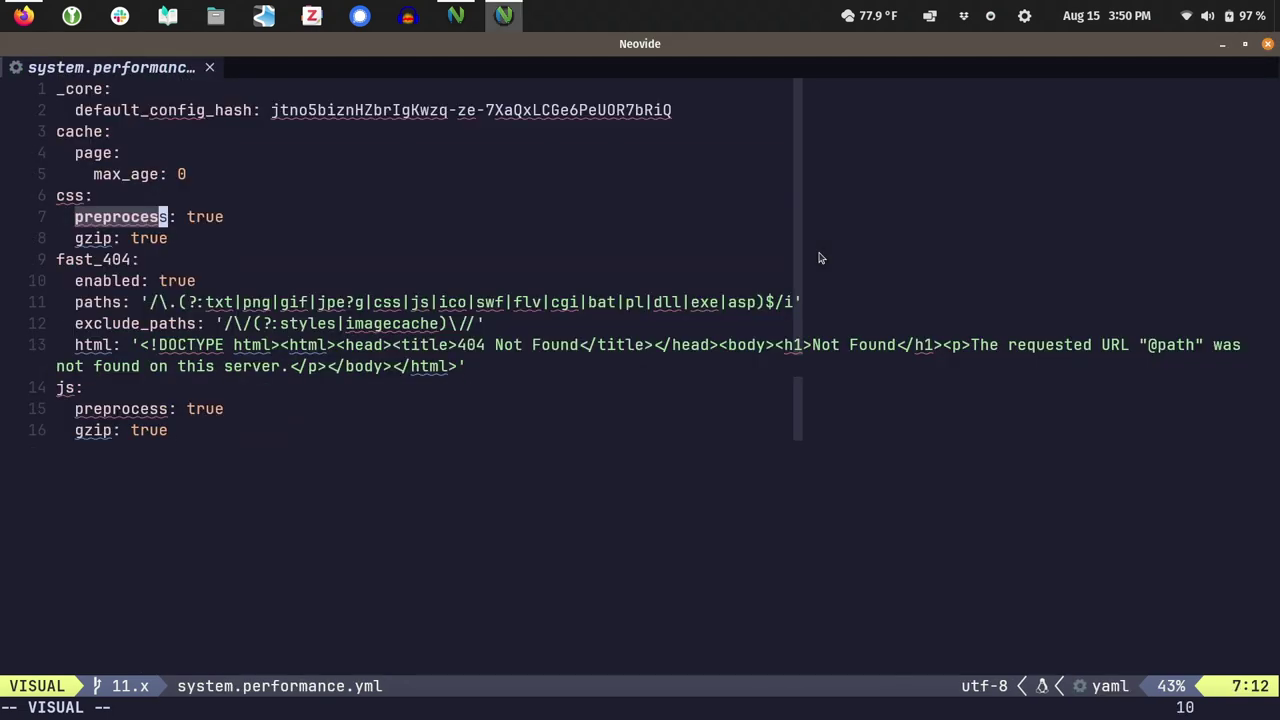
key("alt+Tab")
key("alt+Tab")
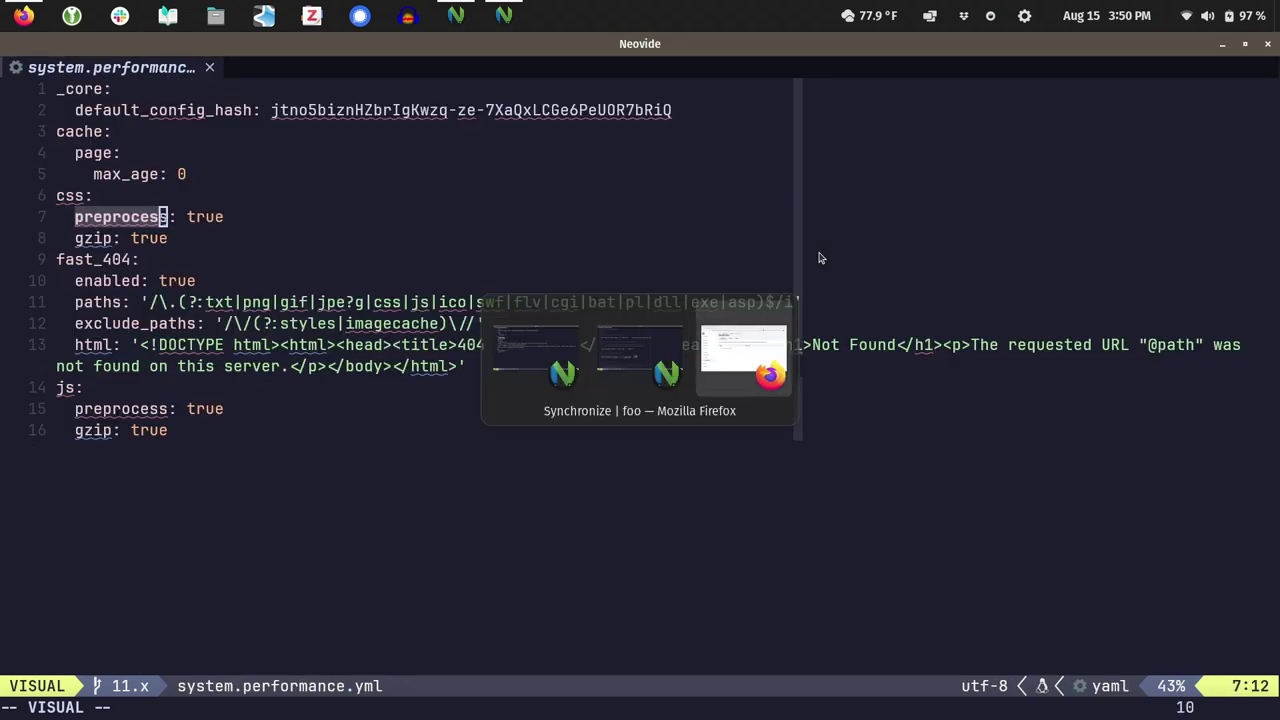
key("alt+Tab")
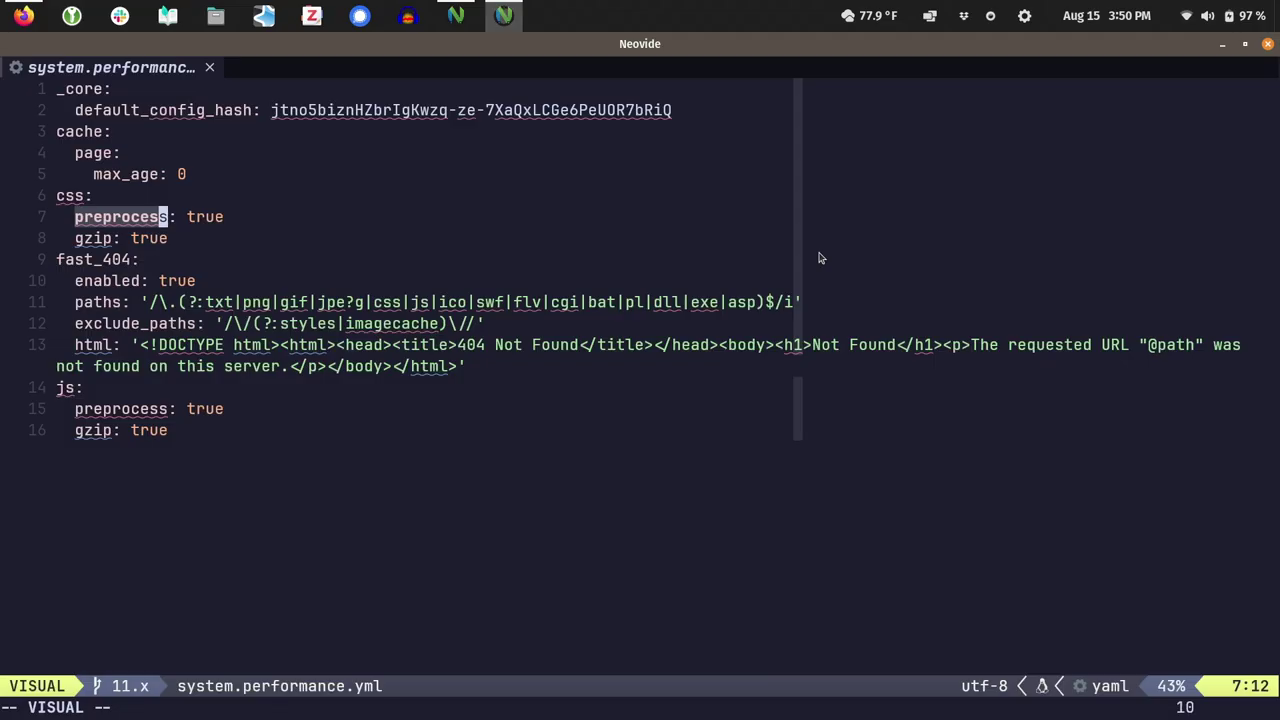
- Return to the terminal and change to the sites/default directory
key("F12")
type("cd si")
key("Tab")
type("tes/default")
key("Return")
type("vis se")
key("BackSpace")
key("BackSpace")
key("BackSpace")
key("BackSpace")
type("ser")
key("BackSpace")
key("Tab")
key("Return")
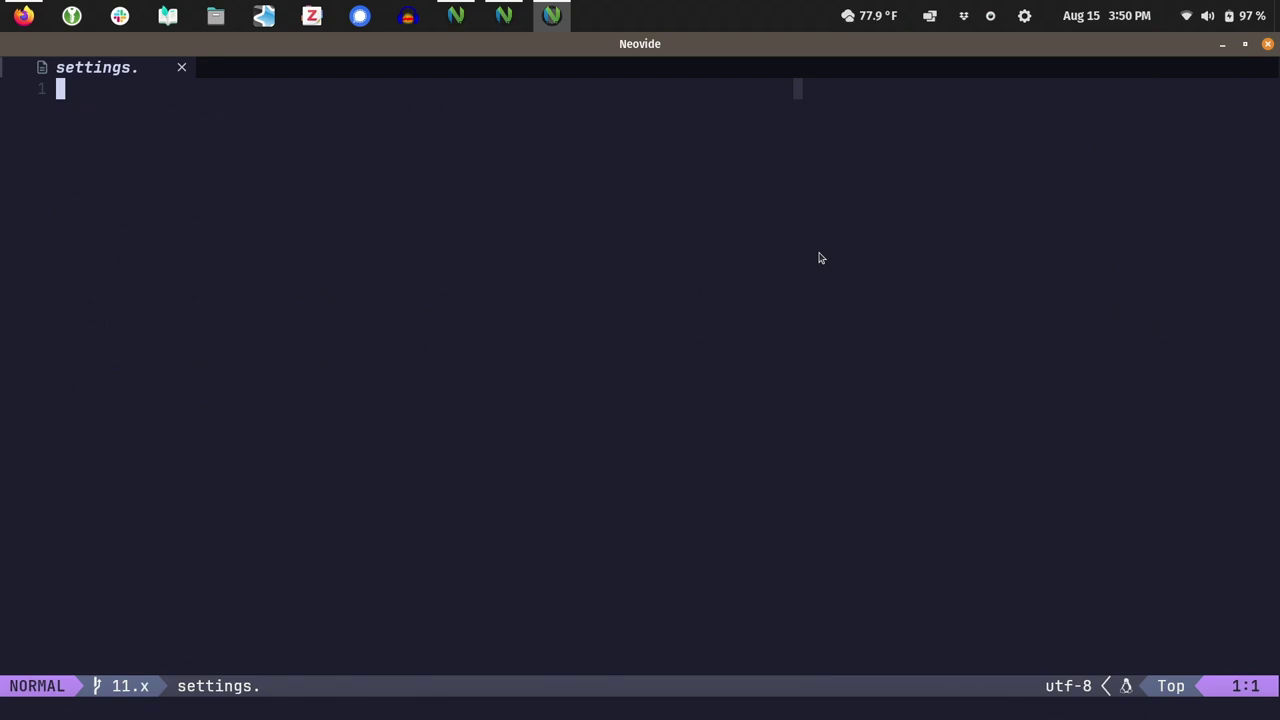
type(":q")
key("Return")
key("k")
key("F12")
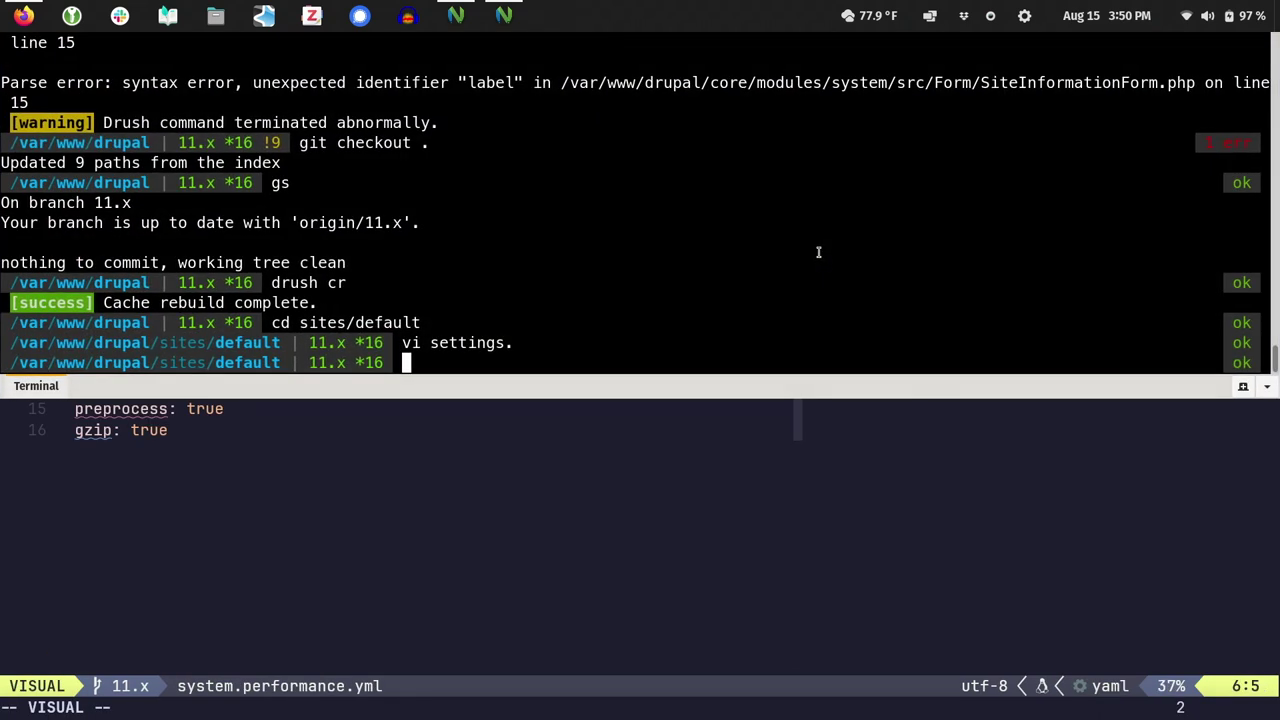
- Open settings.php in vi and go to the end of the file
type("vi")
key("Right")
type("php")
key("Return")
key("G")
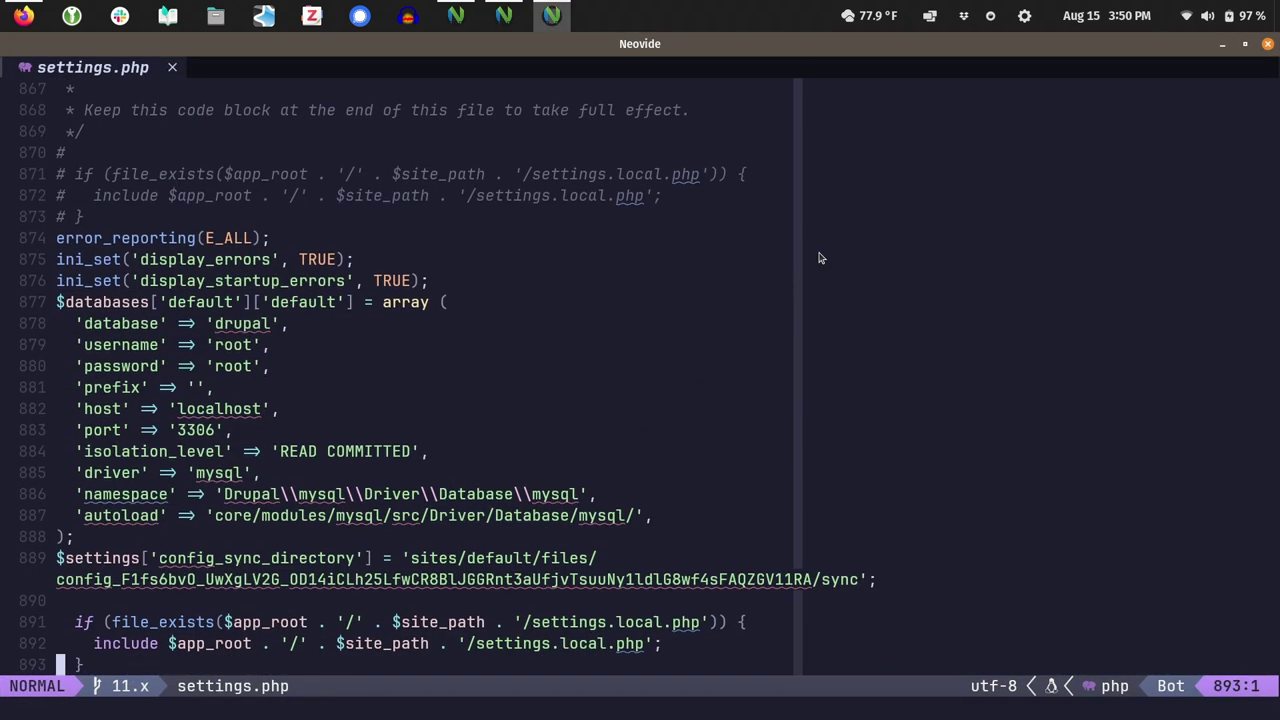
- Highlight the closing if block that includes settings.local.php, clear the selection and save settings.php
key("k")
key("k")
key("k")
key("j")
key("shift+v")
key("j")
key("j")
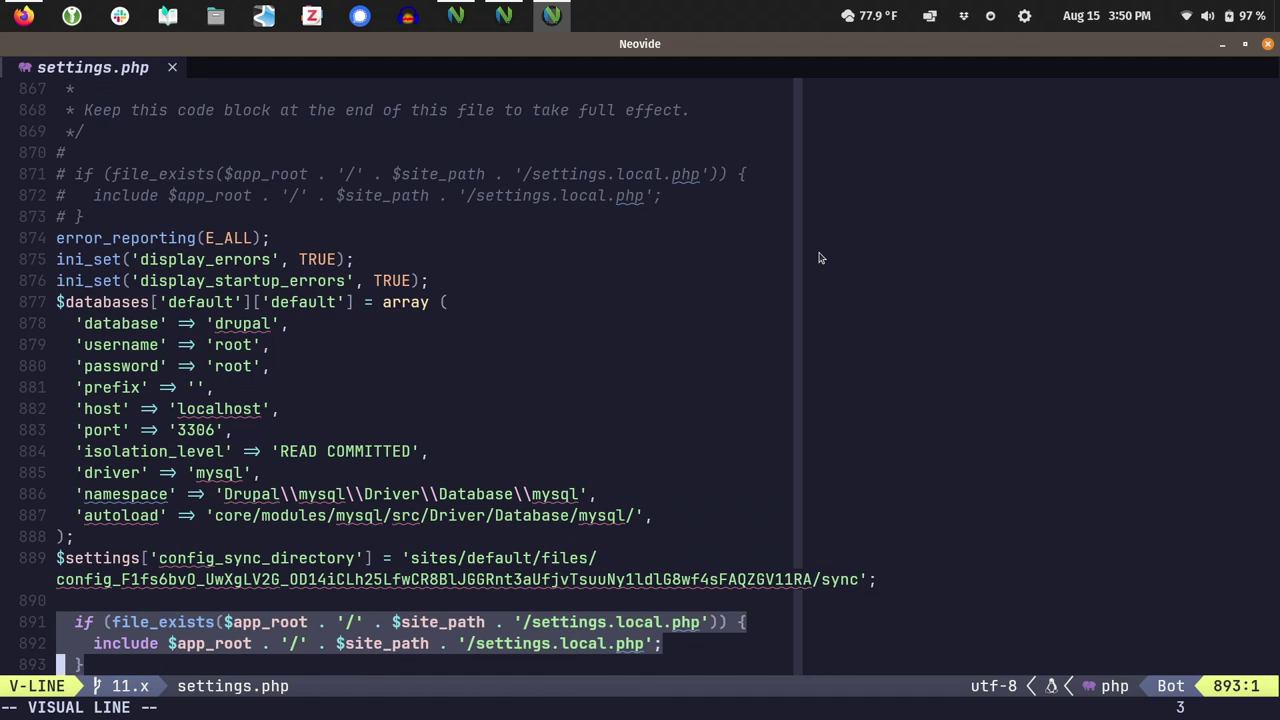
key("Escape")
type(":w")
key("Return")
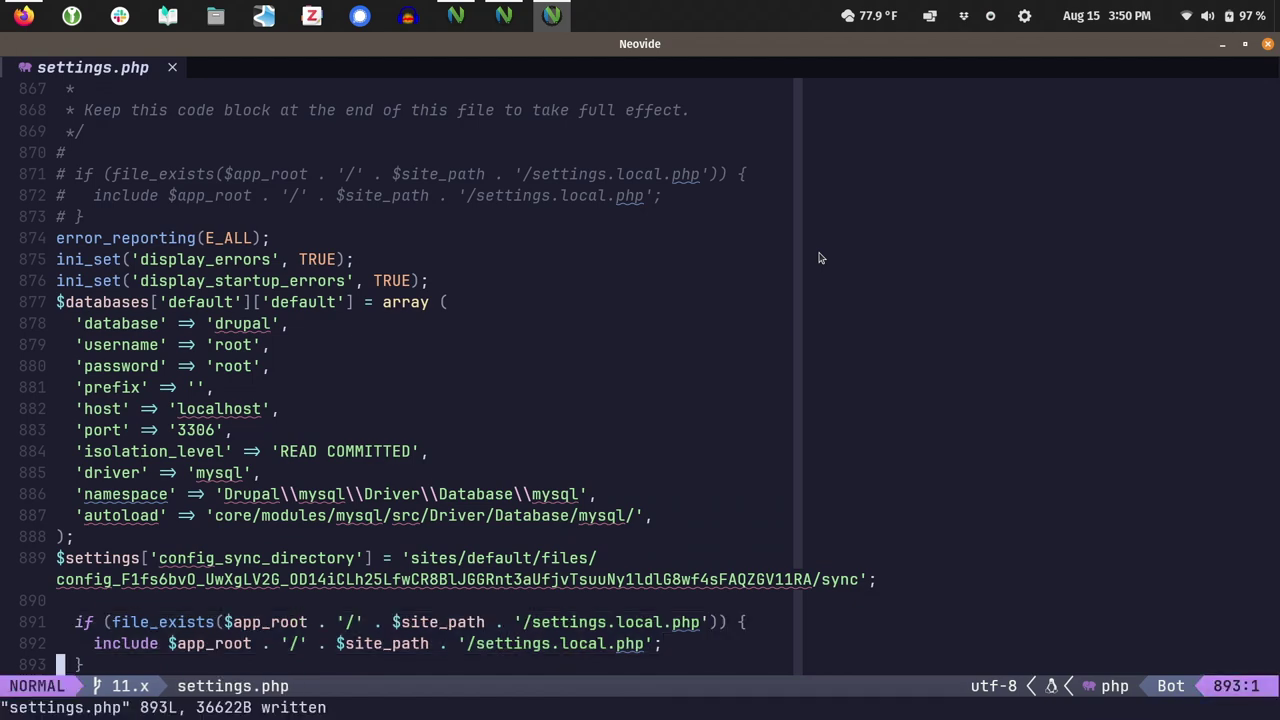
- Try to rebuild the cache from the sites/default directory with the dcr alias
key("F12")
type("dcr")
key("Return")
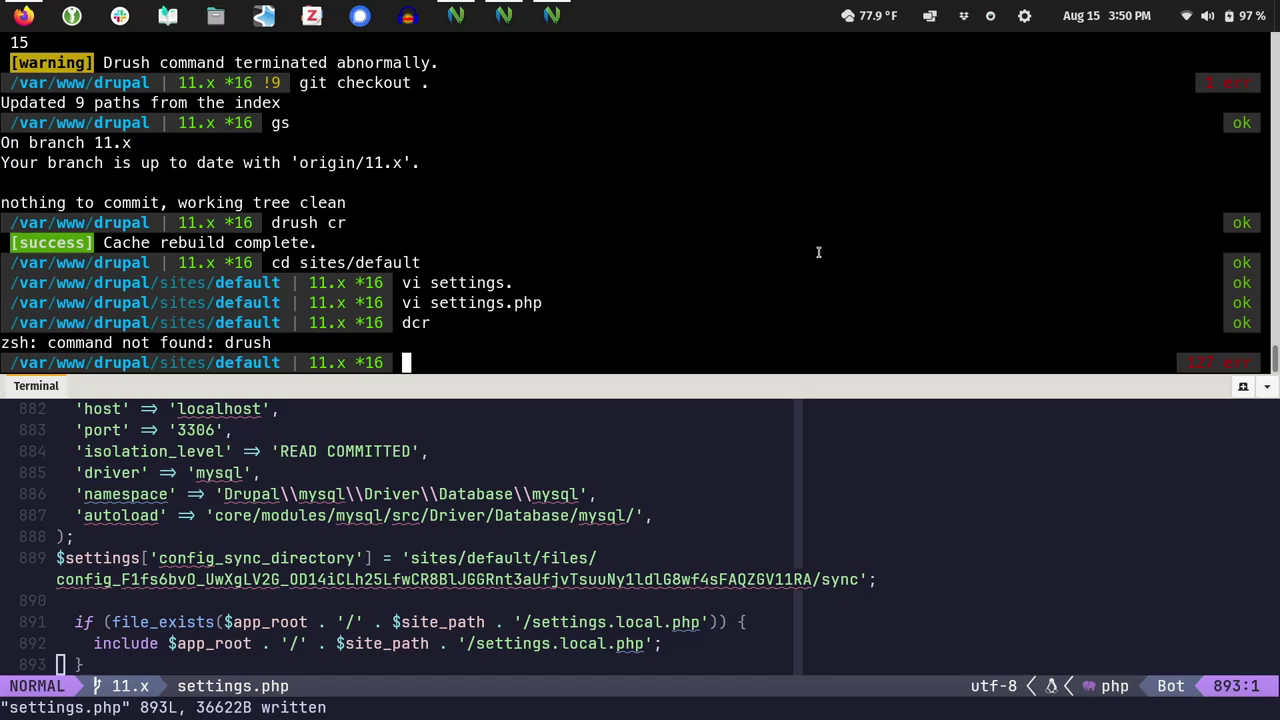
key("F12")
- Switch to Firefox, reload Drupal's Synchronize page and view the configuration Export page
key("alt+Tab")
key("alt+Tab")
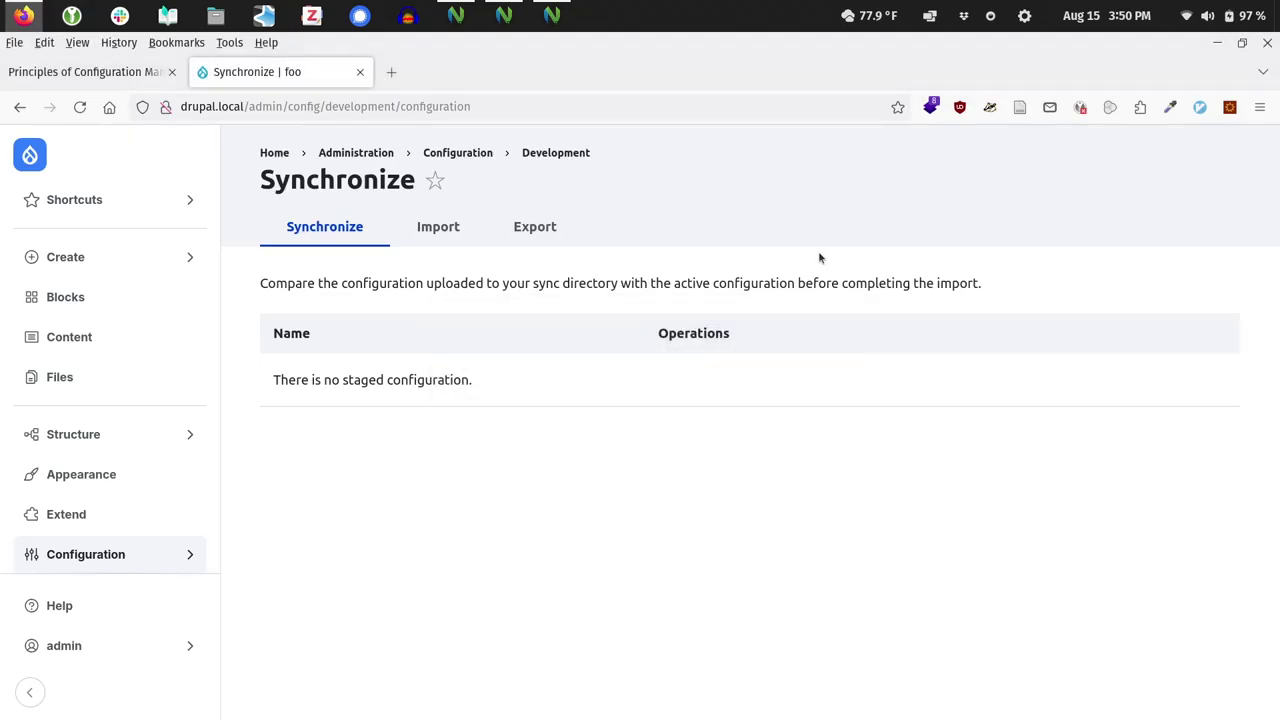
key("F5")
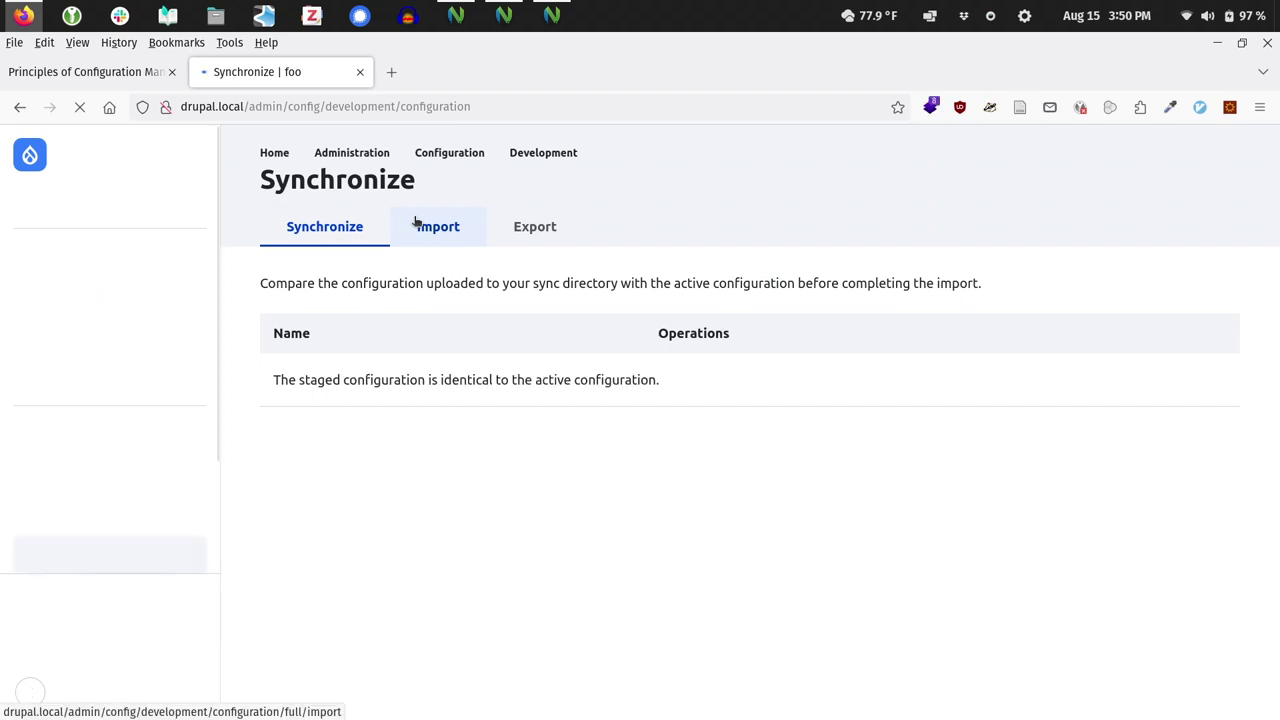
left_click(416, 222)
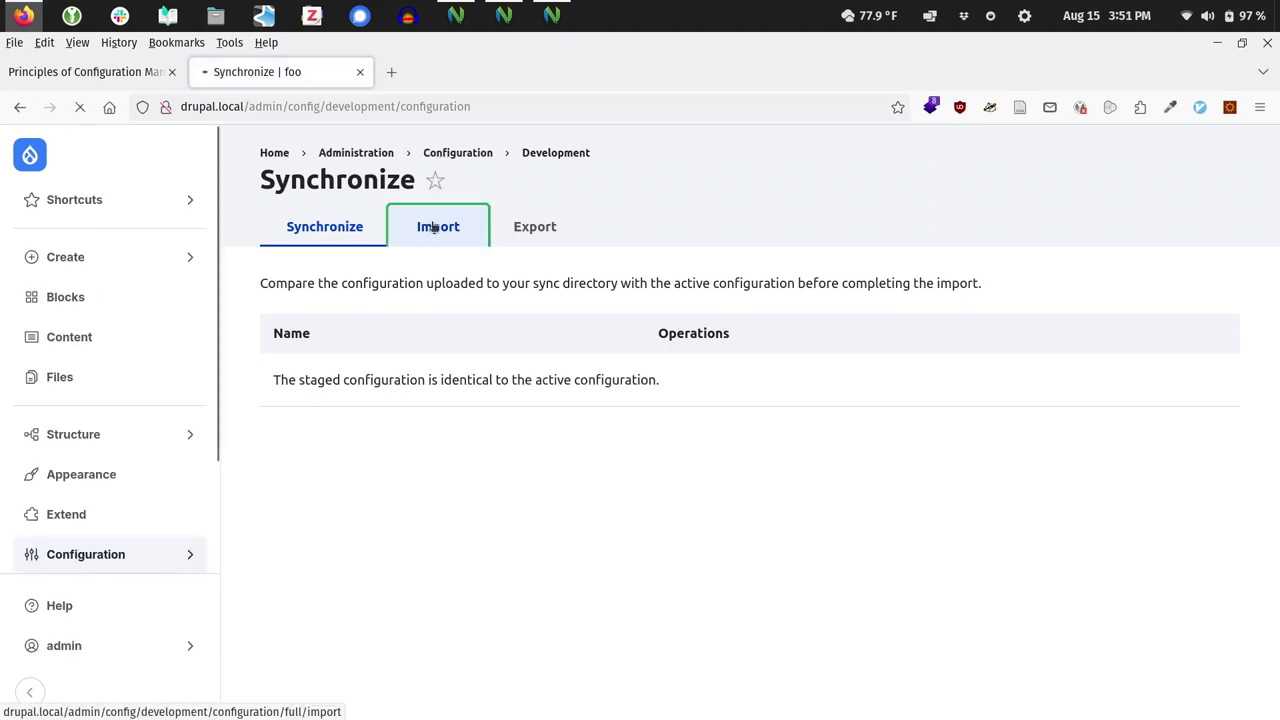
left_click(530, 226)
key("F12")
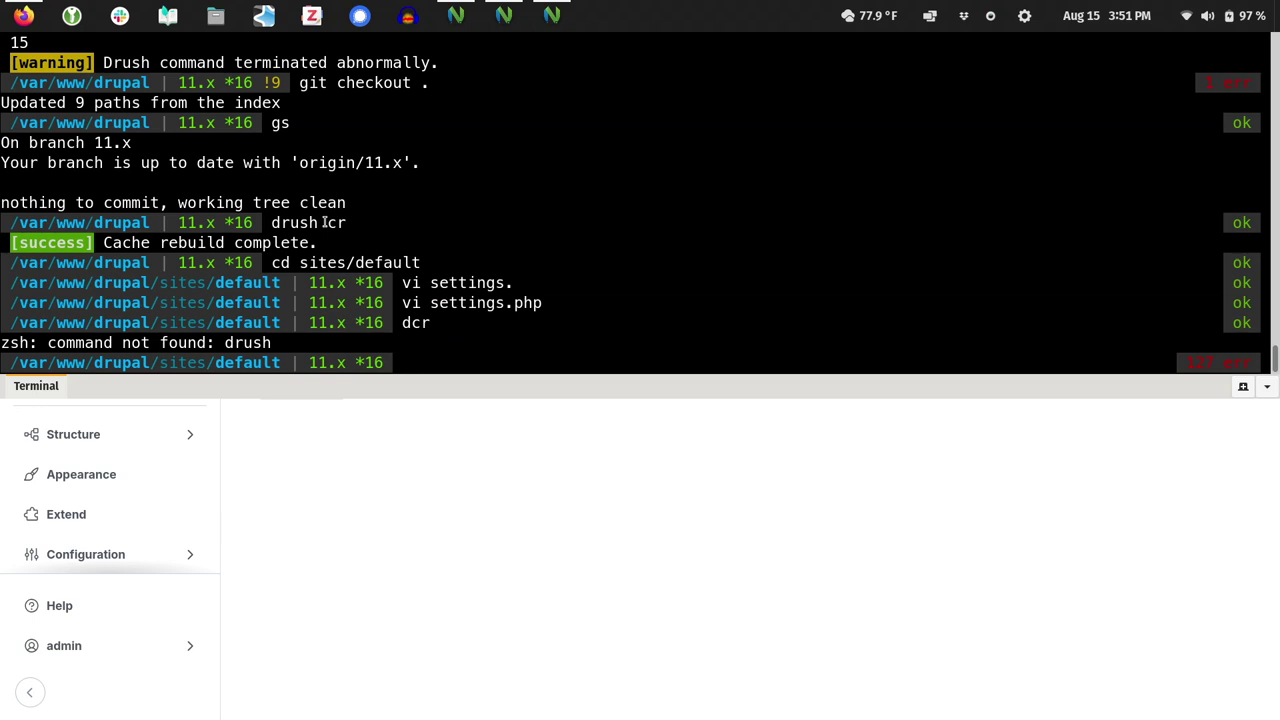
key("alt+Tab")
key("alt+Tab")
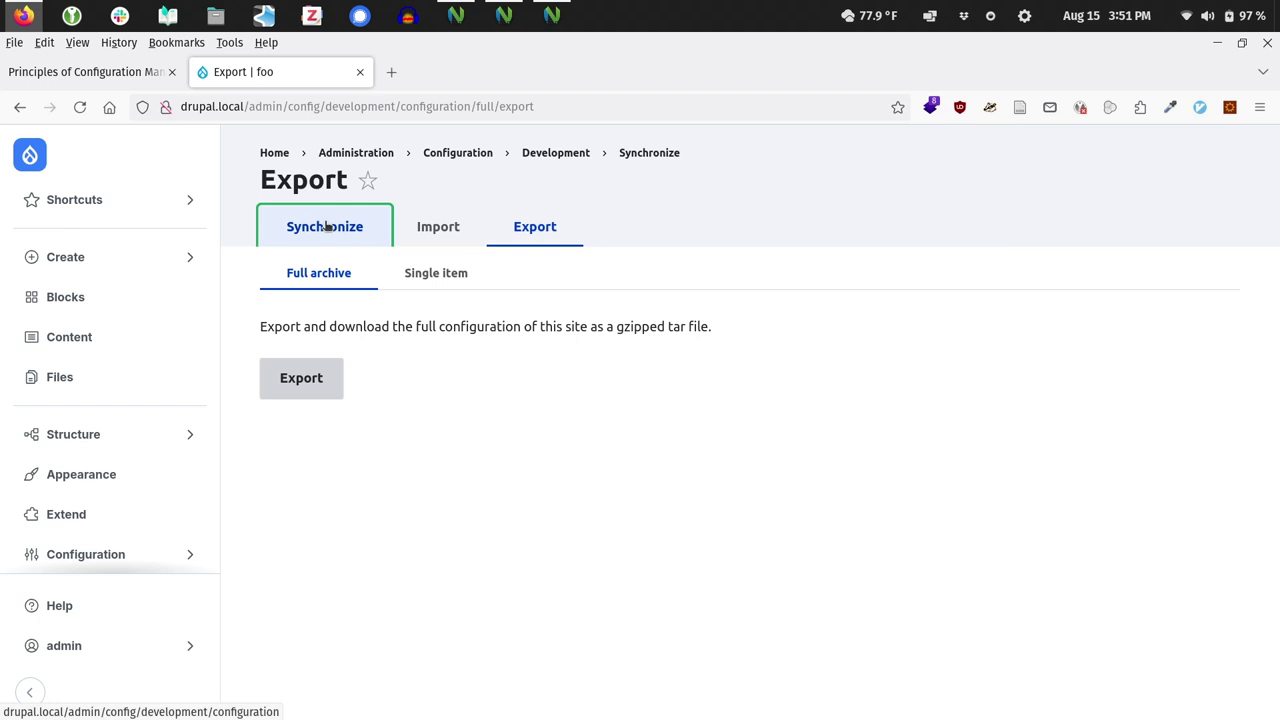
- Search the web for "drupal configruation overrides" in a new browser tab
key("ctrl+t")
type("sr")
key("BackSpace")
key("BackSpace")
type("drupal configruation overrides")
key("Return")
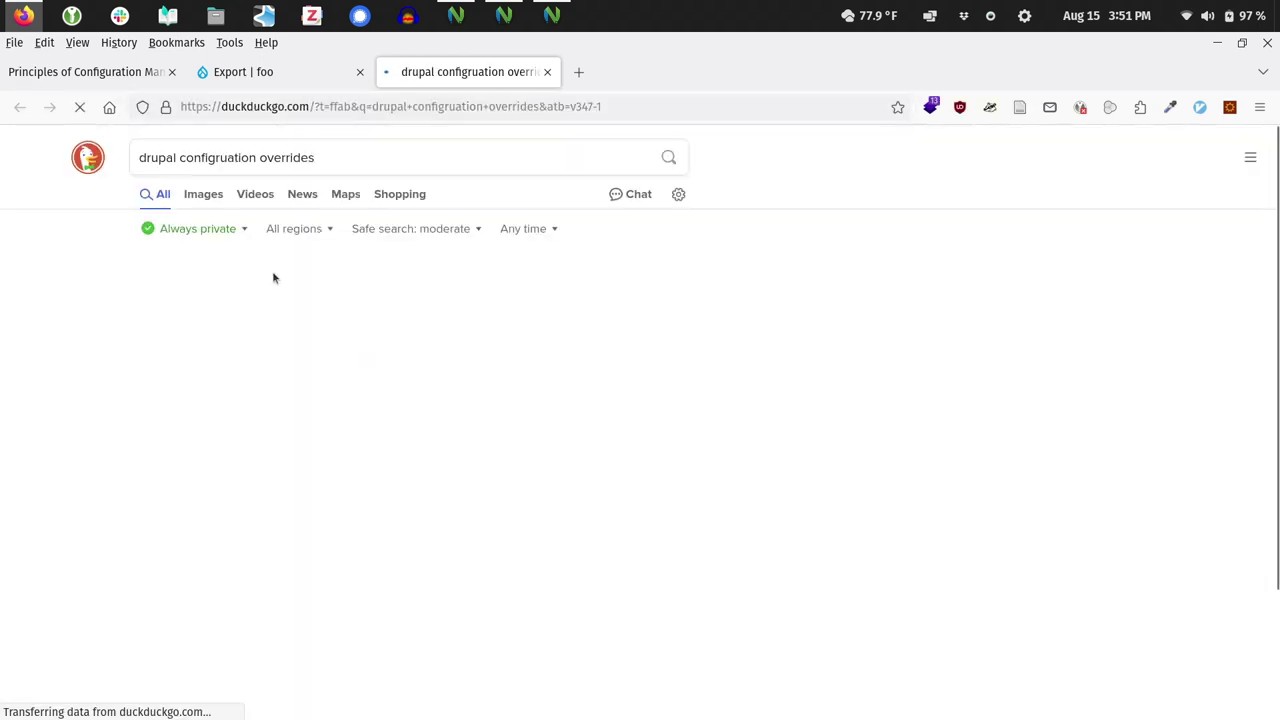
- Open the drupal.org Configuration override system page from the search results and skim it through to the closing background sections
left_click_drag(296, 352, 277, 338)
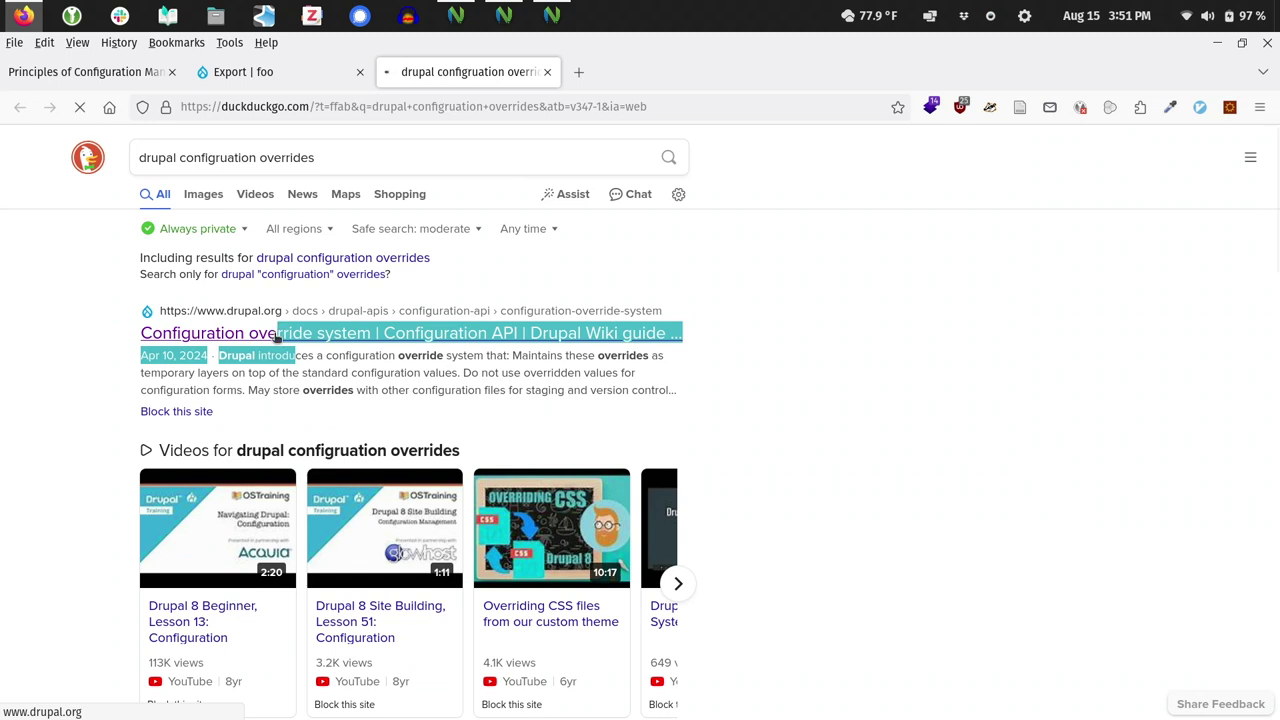
left_click(371, 337)
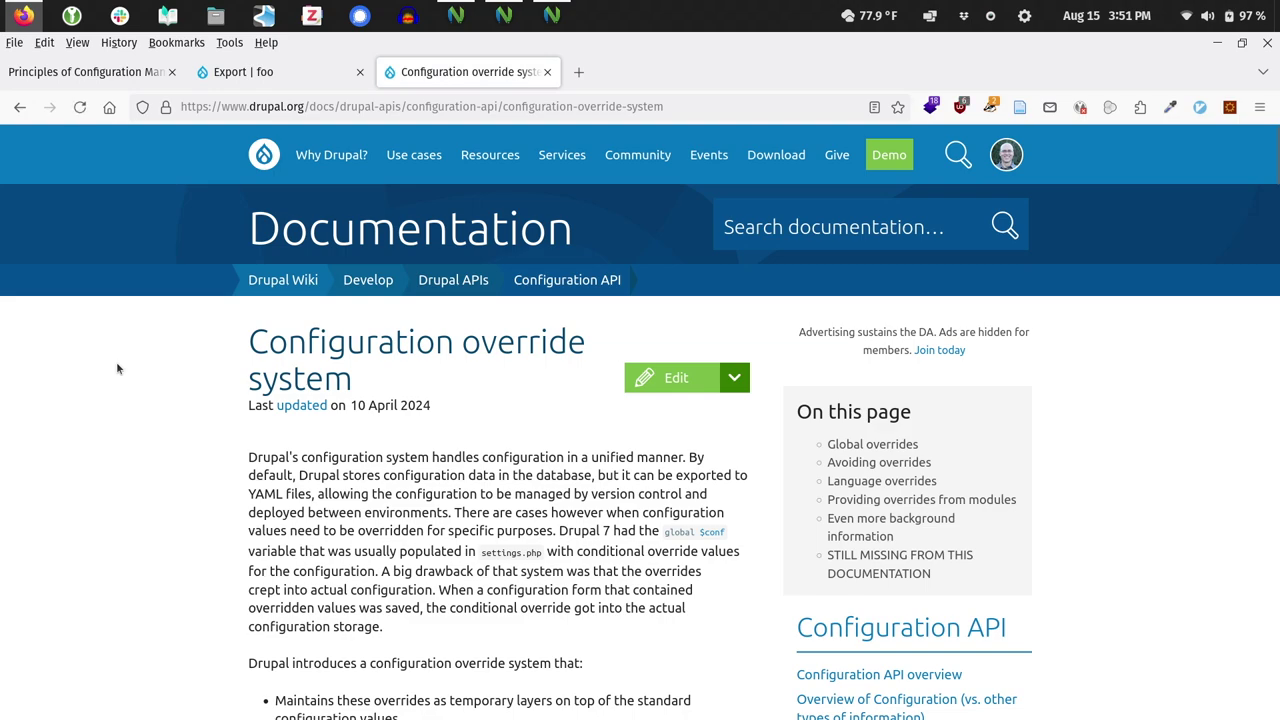
scroll(117, 369, "down", 10)
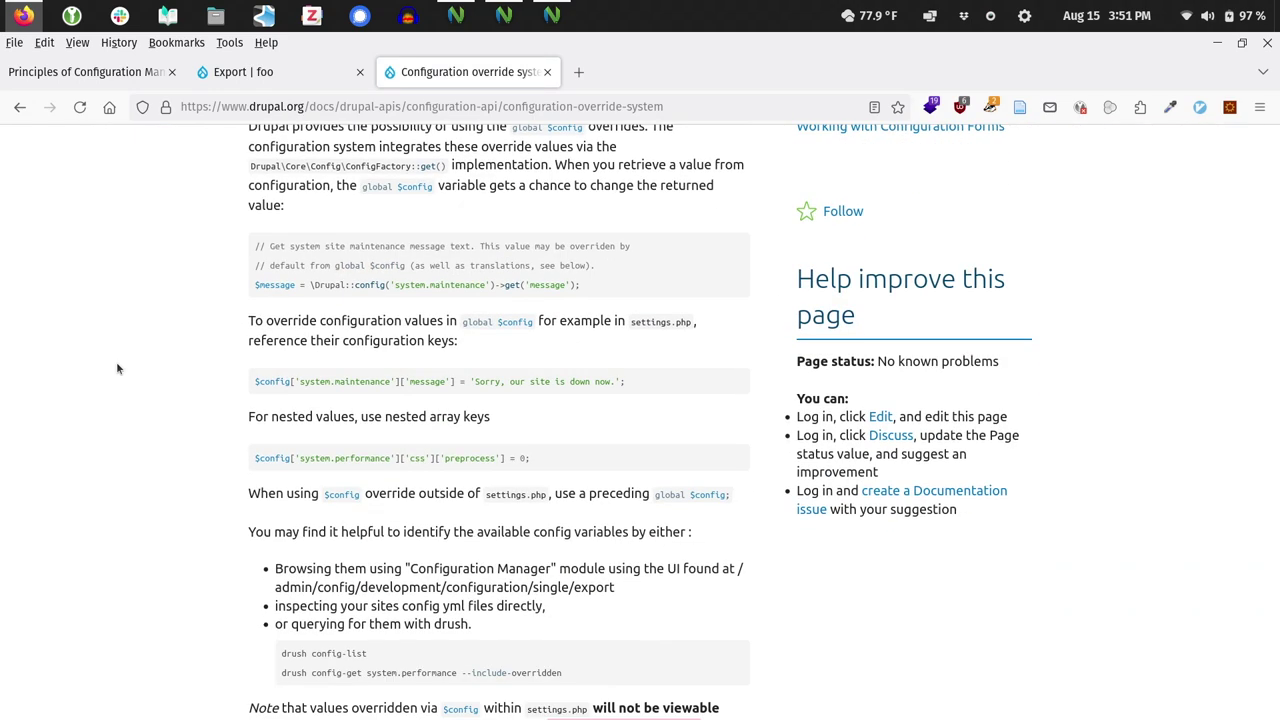
scroll(117, 369, "down", 5)
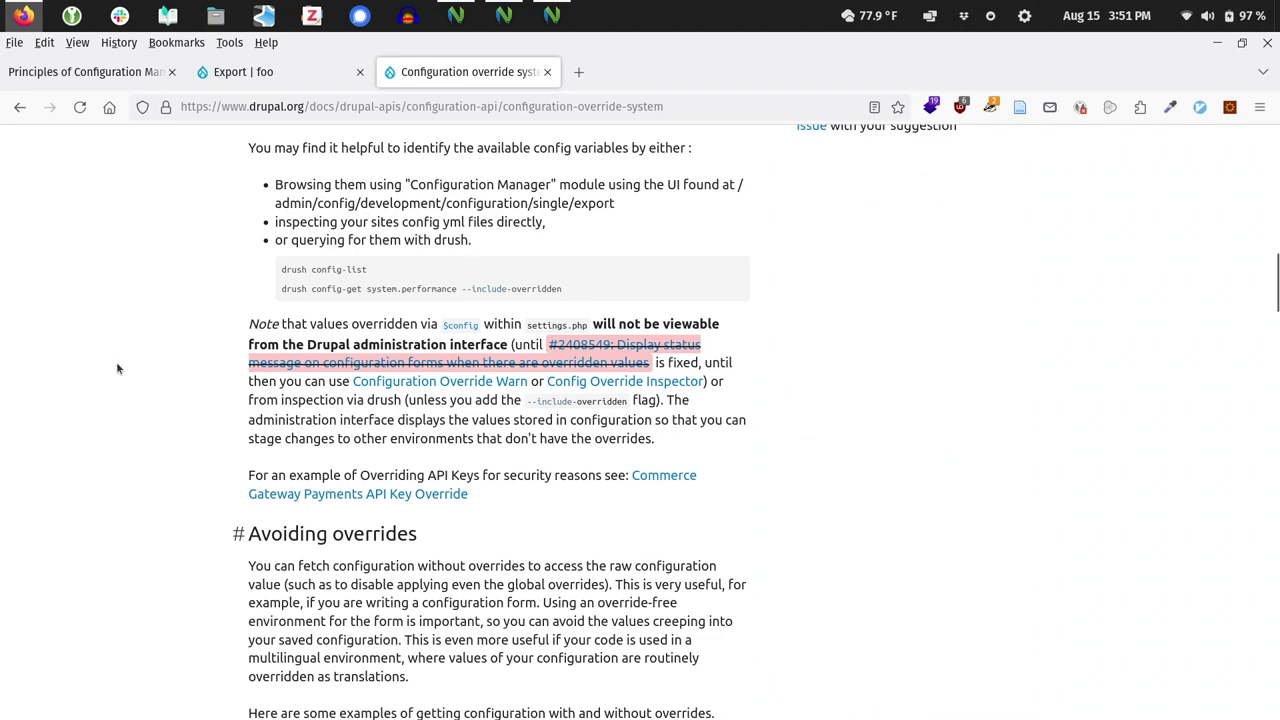
scroll(117, 369, "down", 6)
scroll(117, 369, "down", 6)
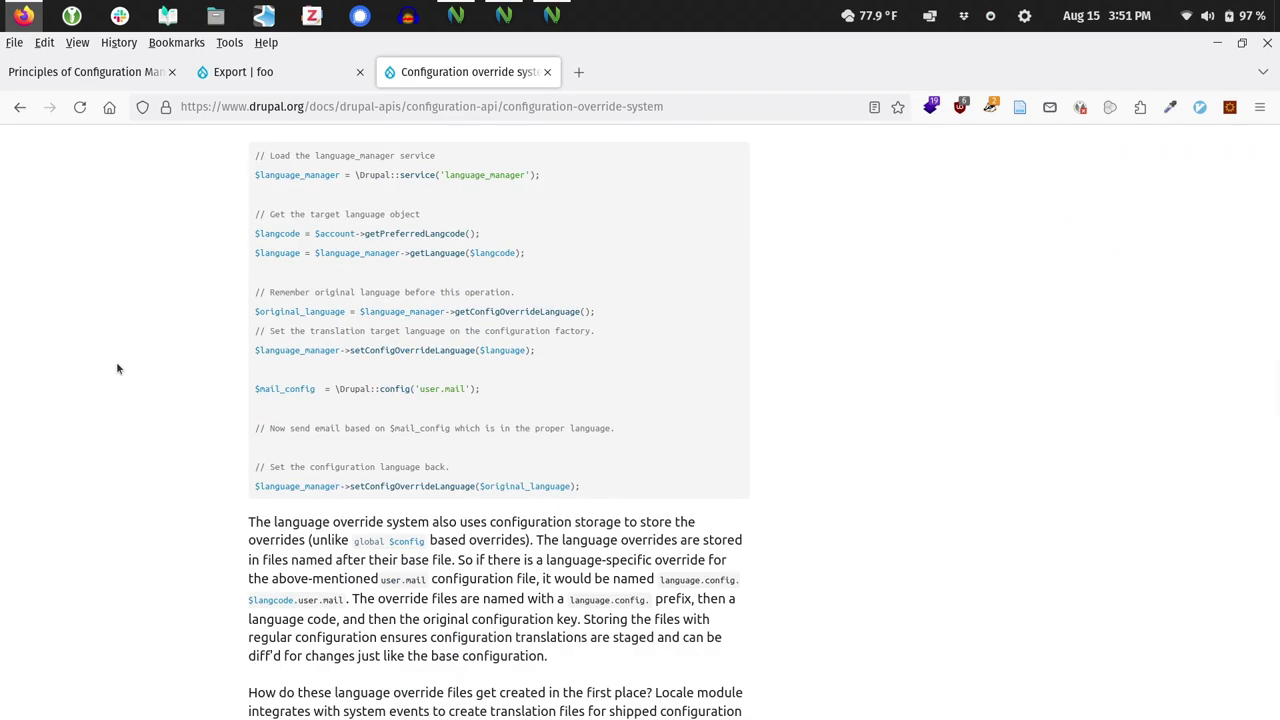
scroll(117, 369, "down", 9)
scroll(117, 369, "down", 5)
scroll(117, 369, "down", 12)
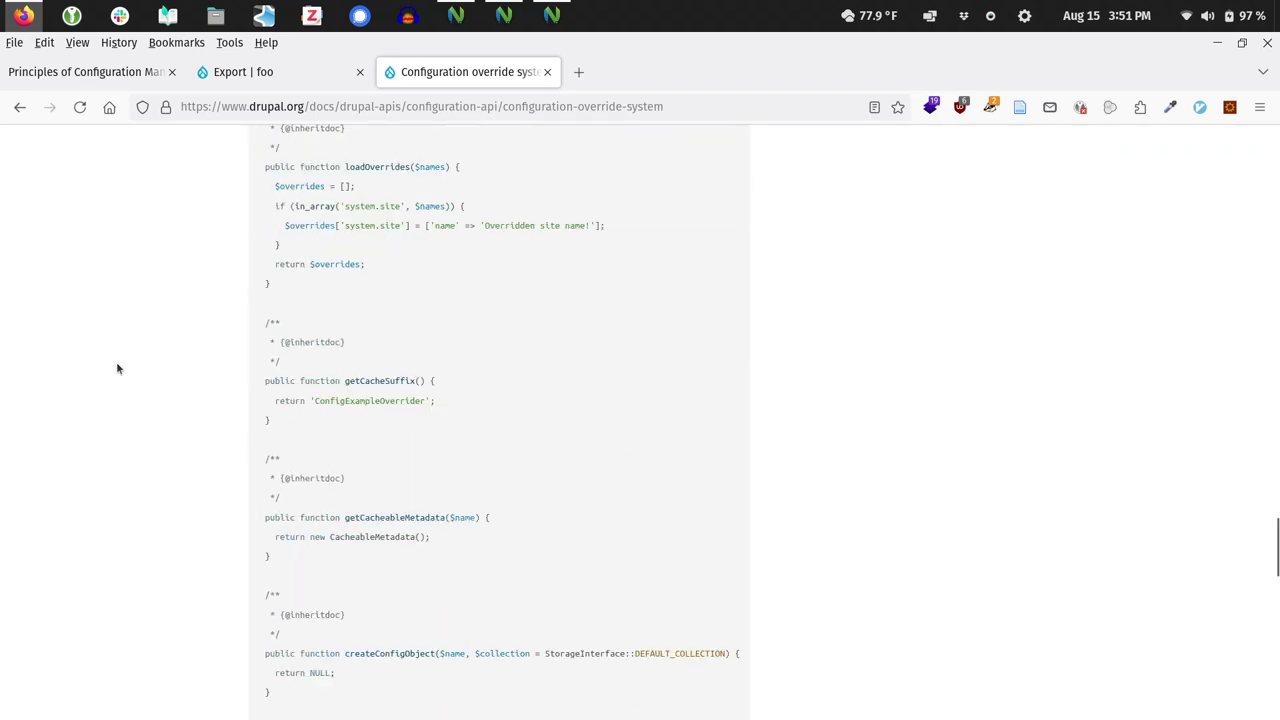
scroll(117, 369, "down", 6)
- Return to the beginning of the override documentation and review its introduction and the Global overrides section
scroll(117, 369, "up", 10)
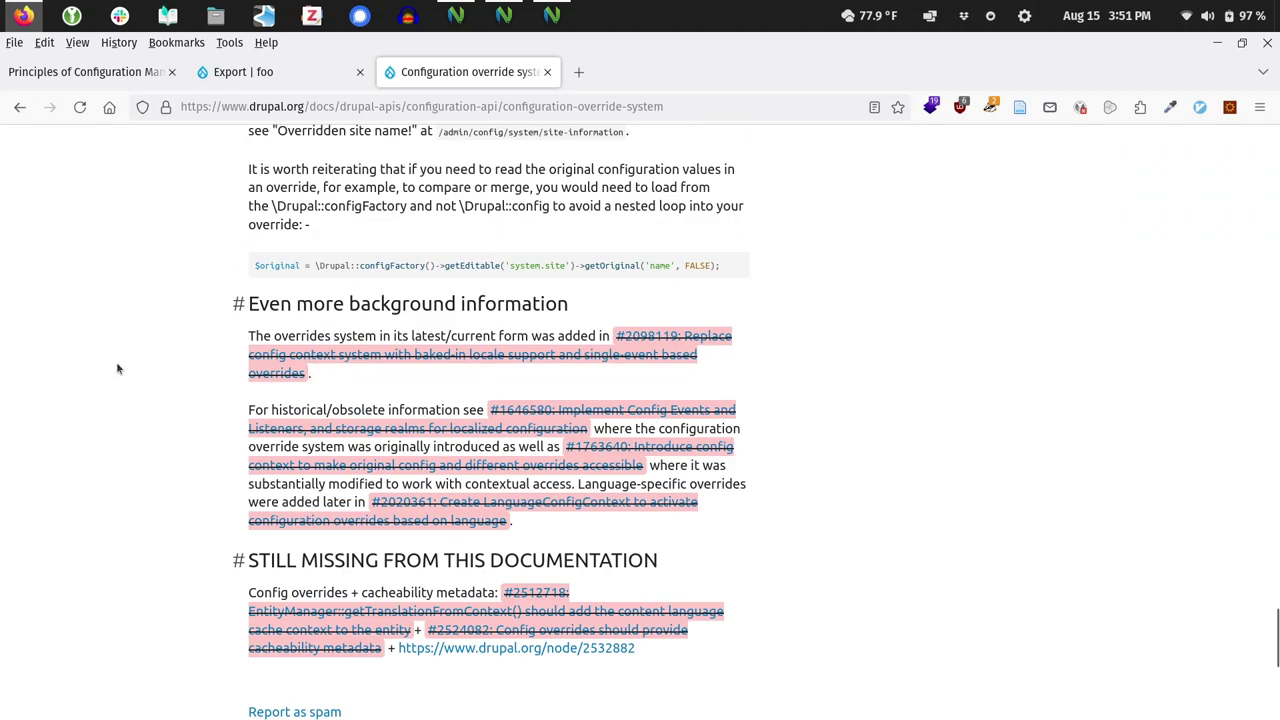
scroll(117, 369, "up", 10)
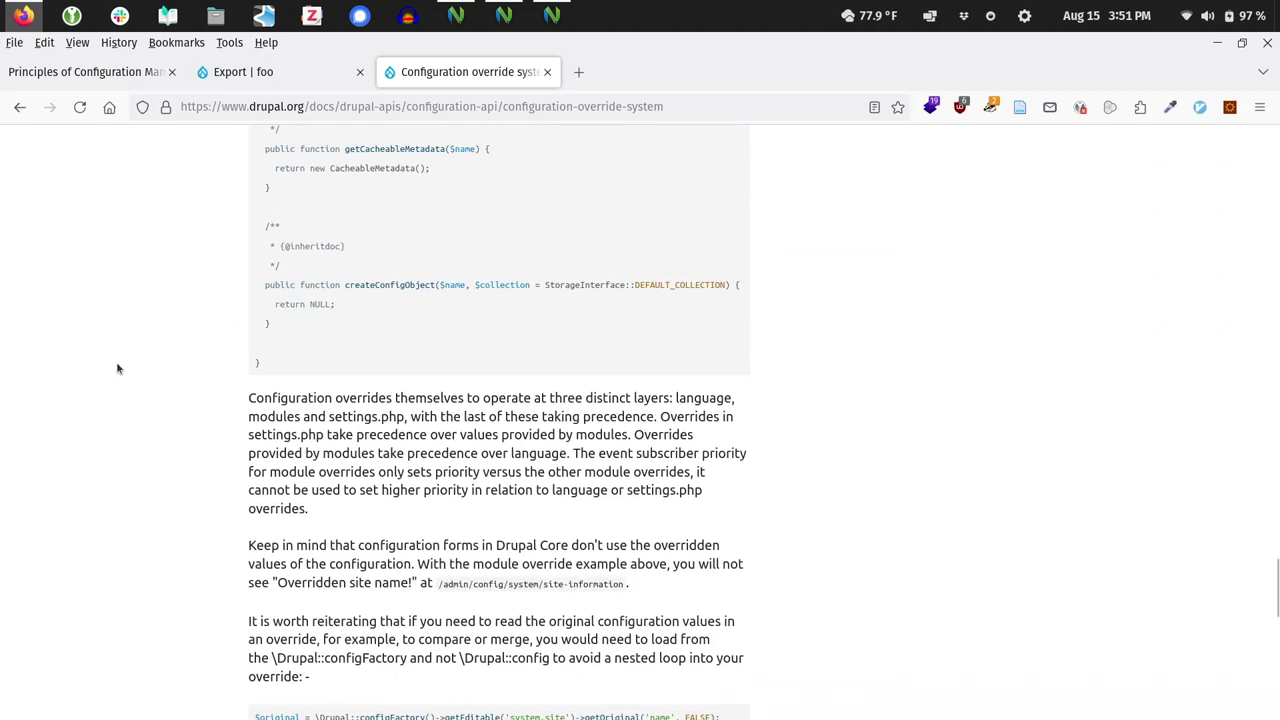
scroll(117, 369, "up", 10)
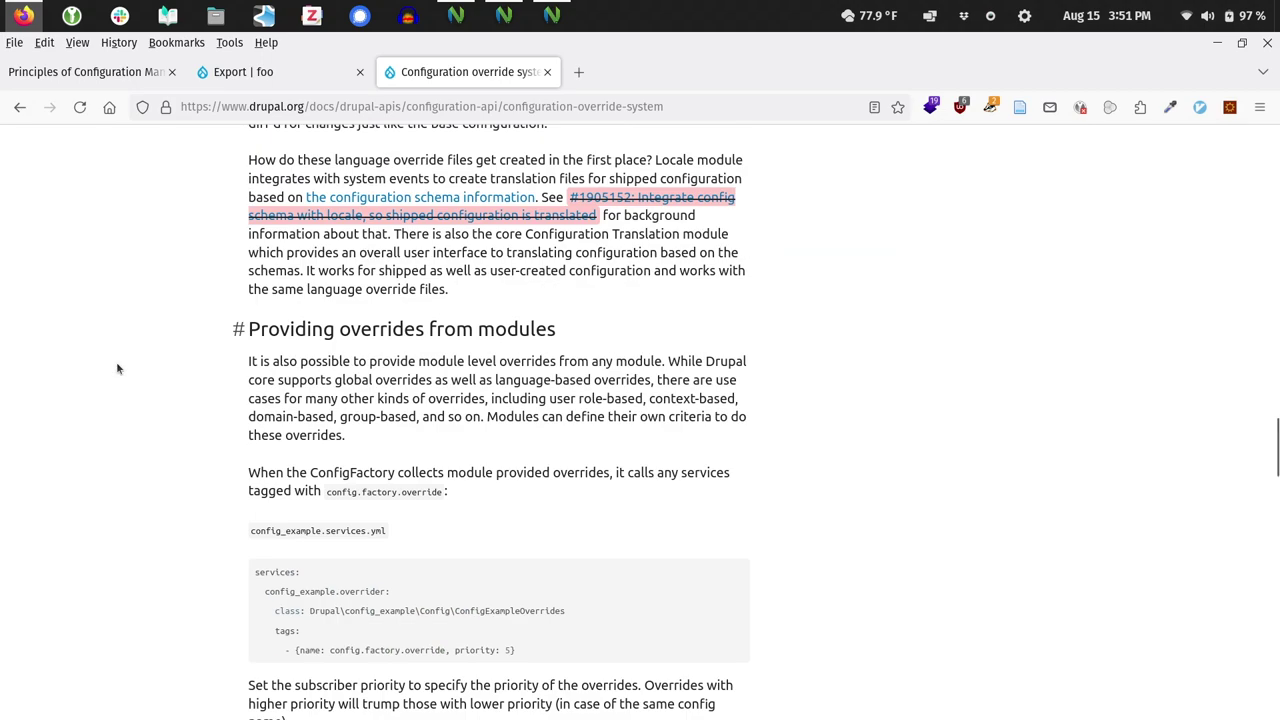
scroll(117, 369, "up", 15)
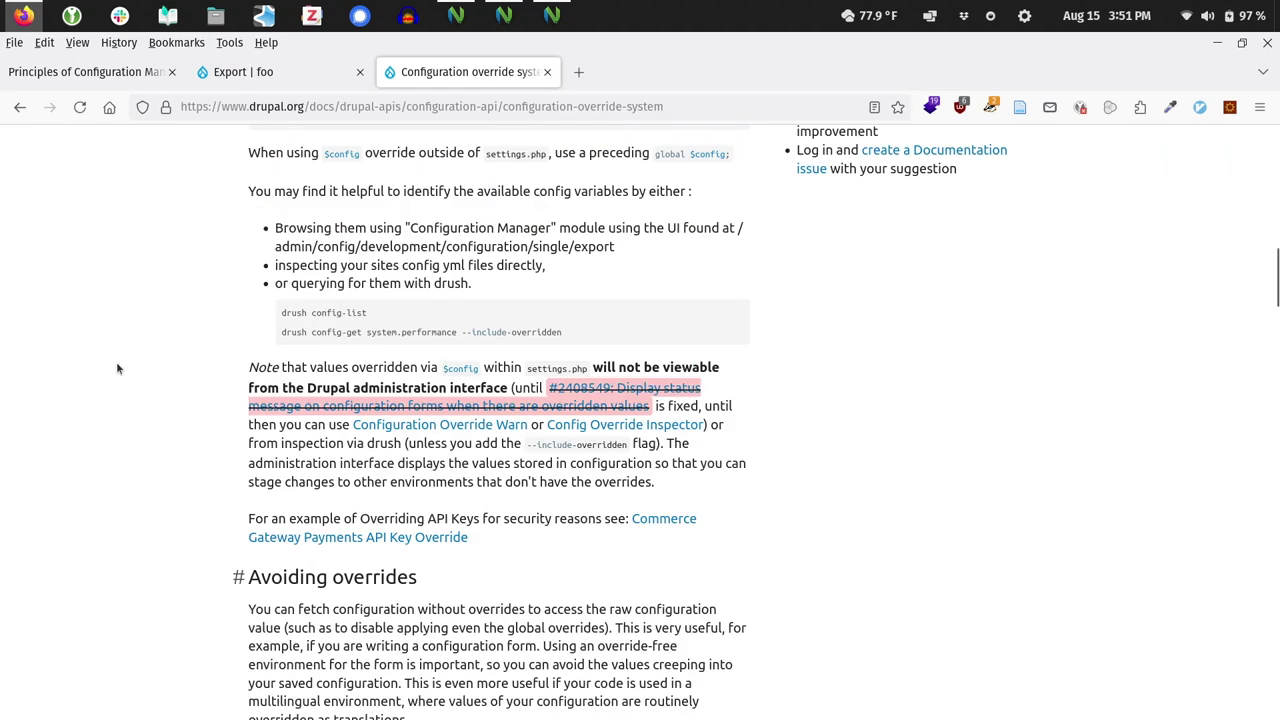
scroll(117, 369, "up", 5)
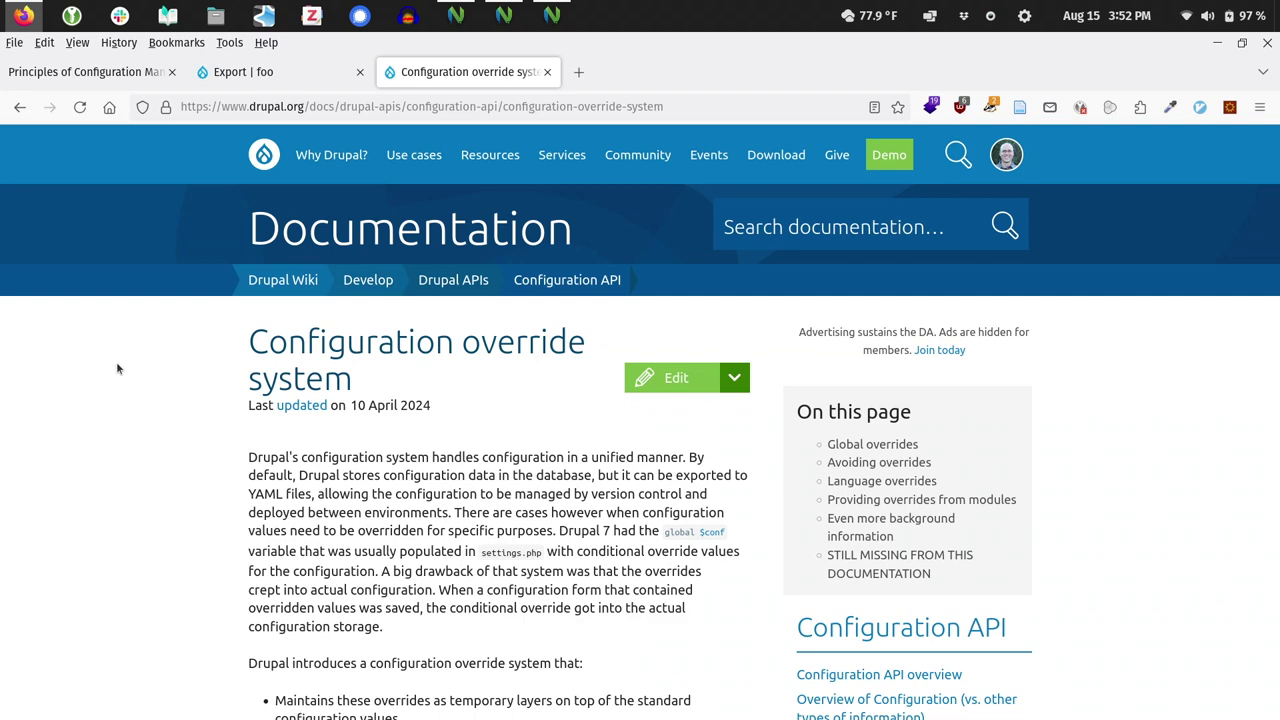
scroll(541, 537, "down", 9)
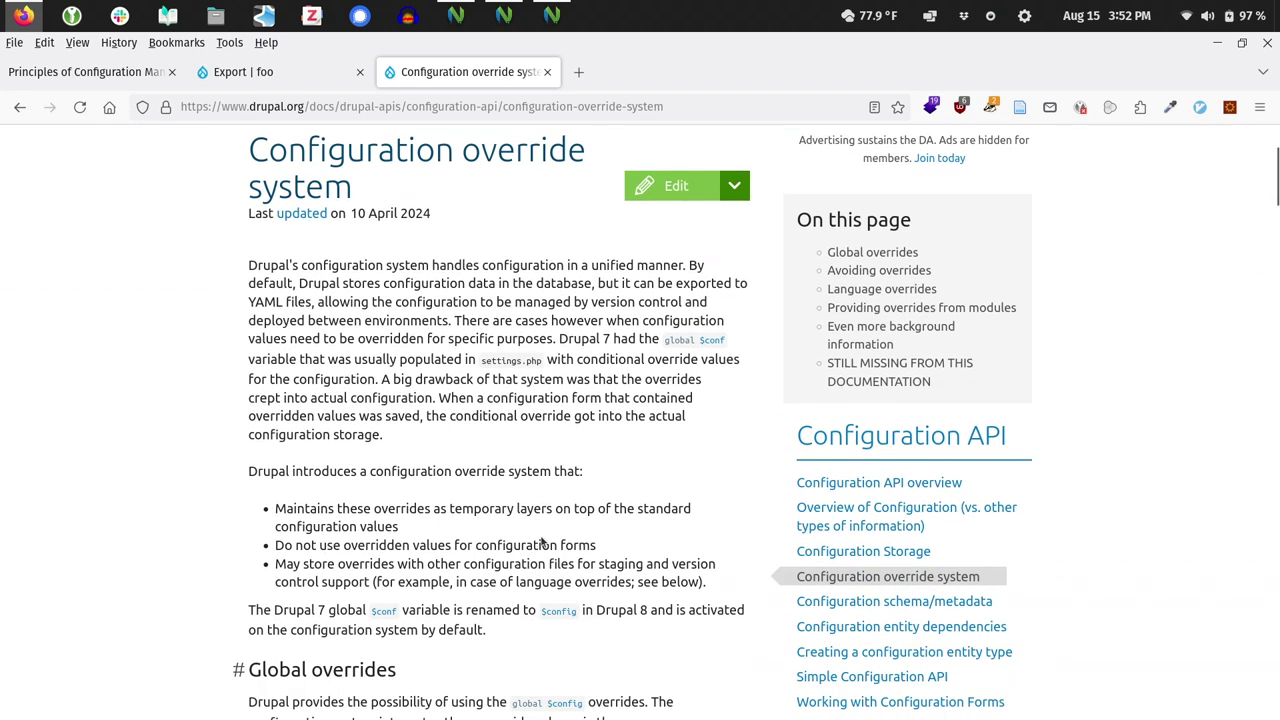
scroll(541, 537, "up", 4)
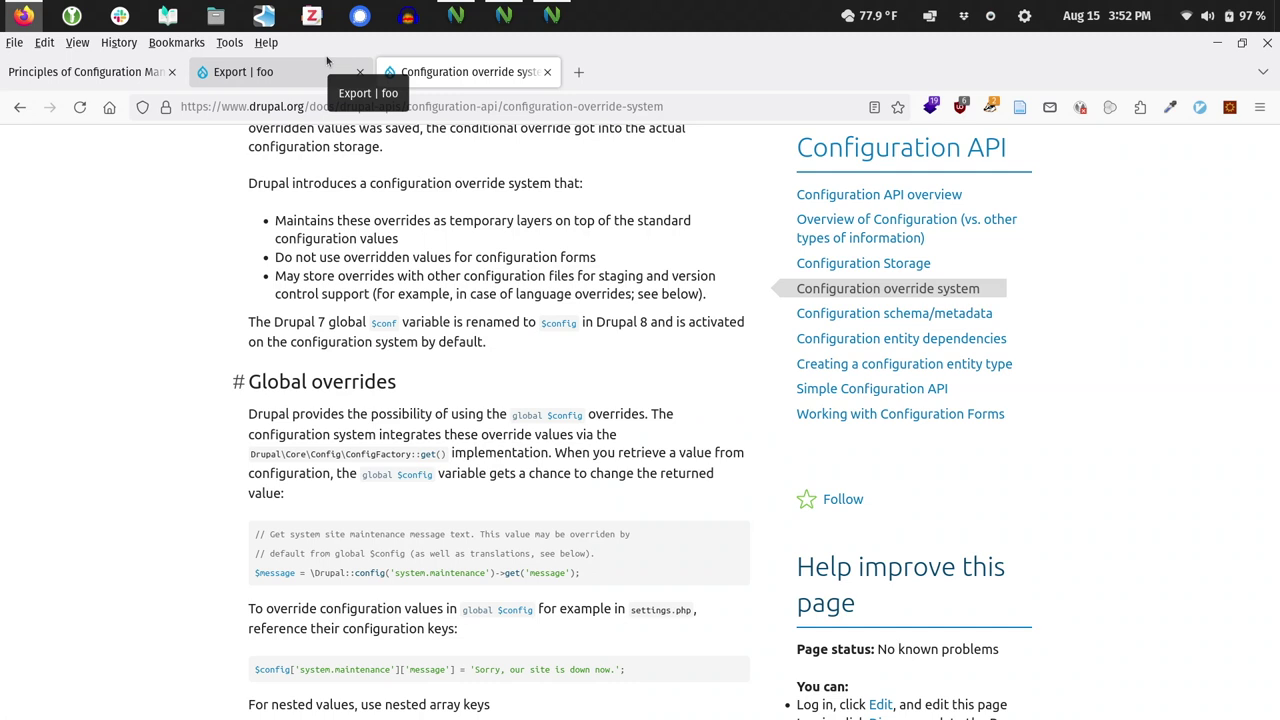
- Open the Drupal site's single-item configuration import form, choose Contact form as the configuration type and place the cursor in the configuration text field
left_click(256, 79)
left_click(447, 229)
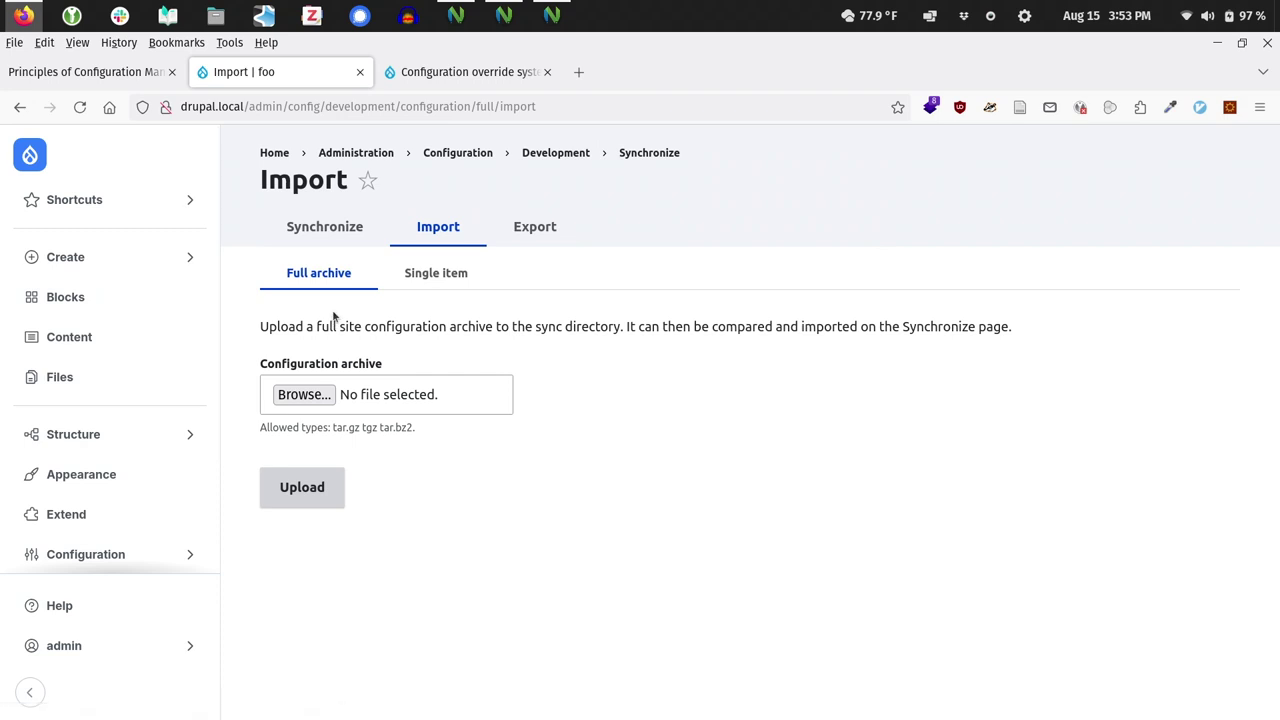
left_click(426, 279)
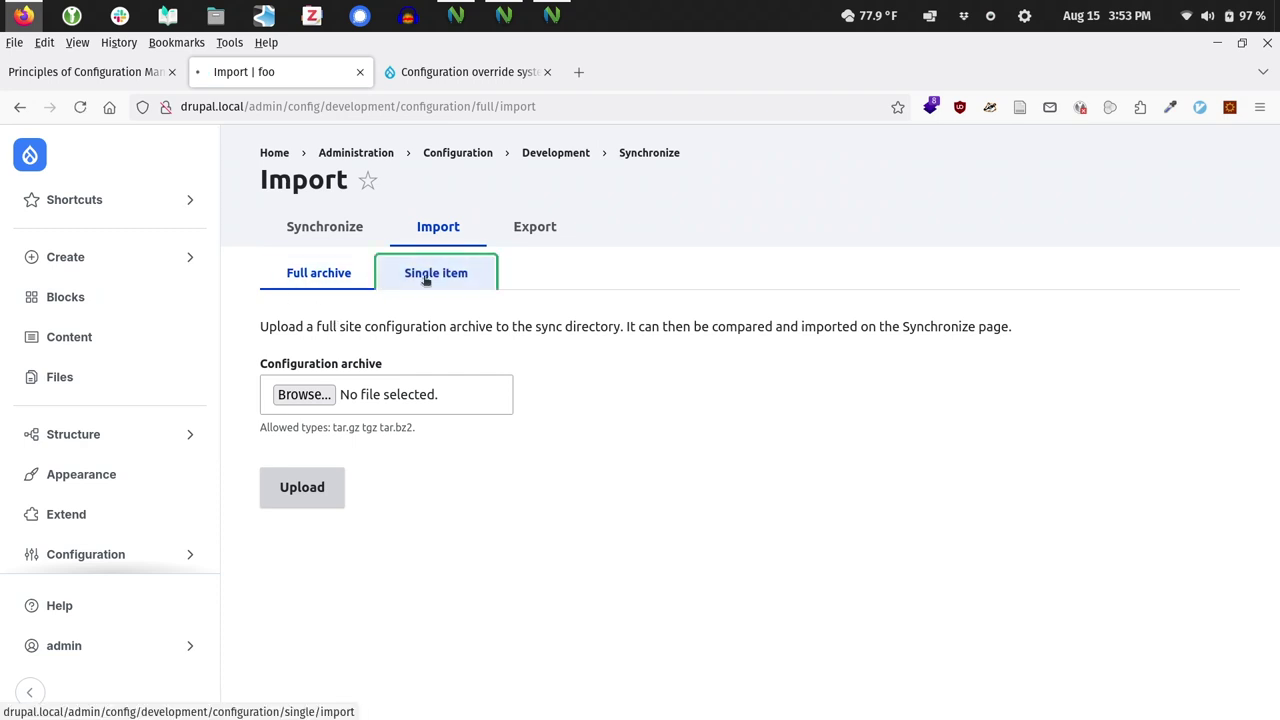
left_click(371, 395)
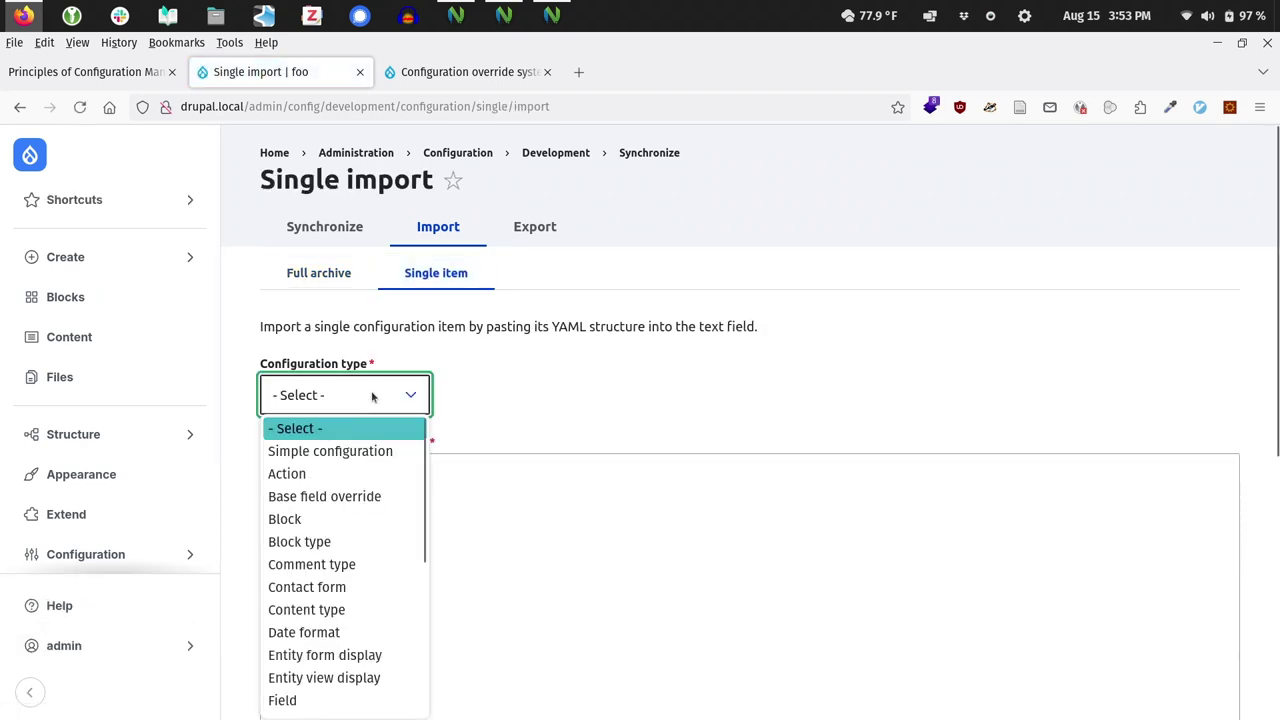
left_click(320, 587)
left_click(440, 543)
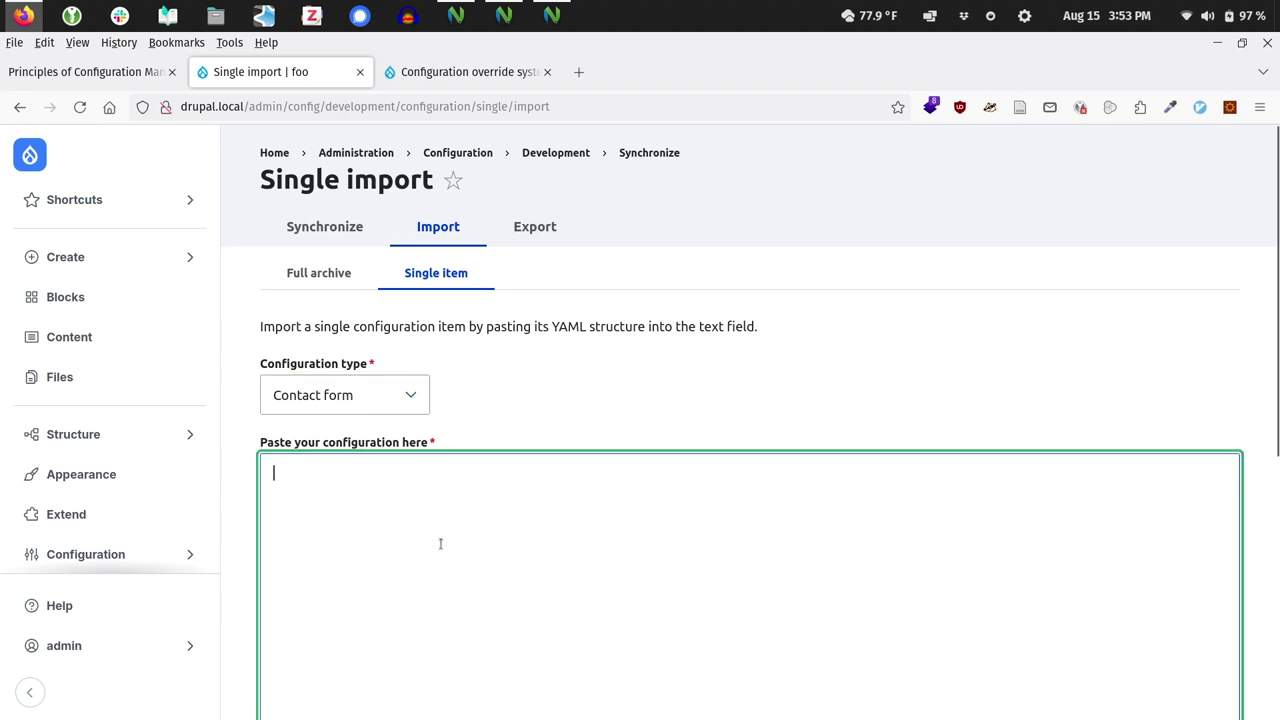